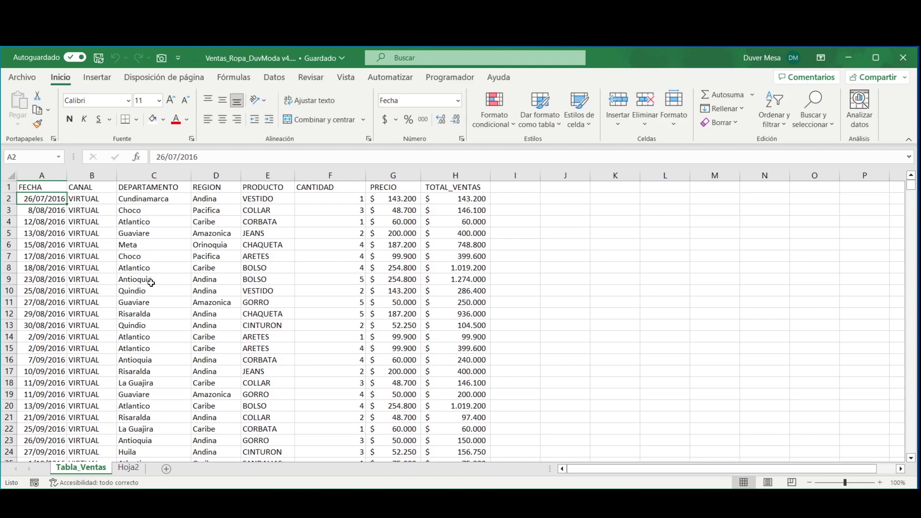
Step: Insert a pivot table from Tabla_Ventas range A1:H998 into the existing sheet Hoja2 at cell B8
{"action": "left_click", "coordinate": [96, 77]}
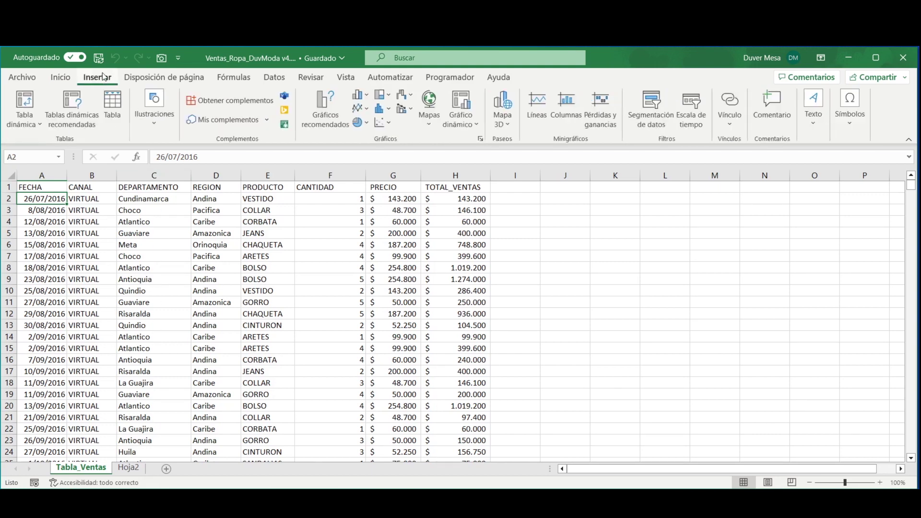
{"action": "left_click", "coordinate": [19, 100]}
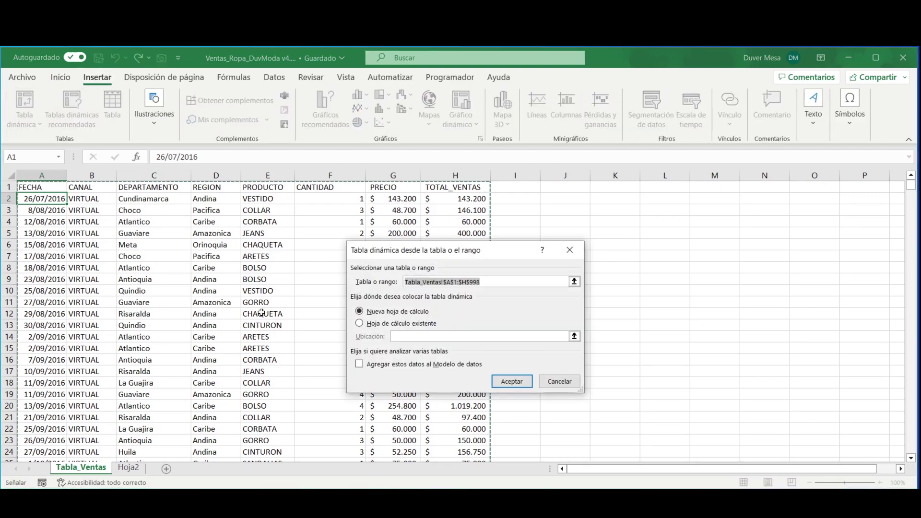
{"action": "left_click", "coordinate": [360, 324]}
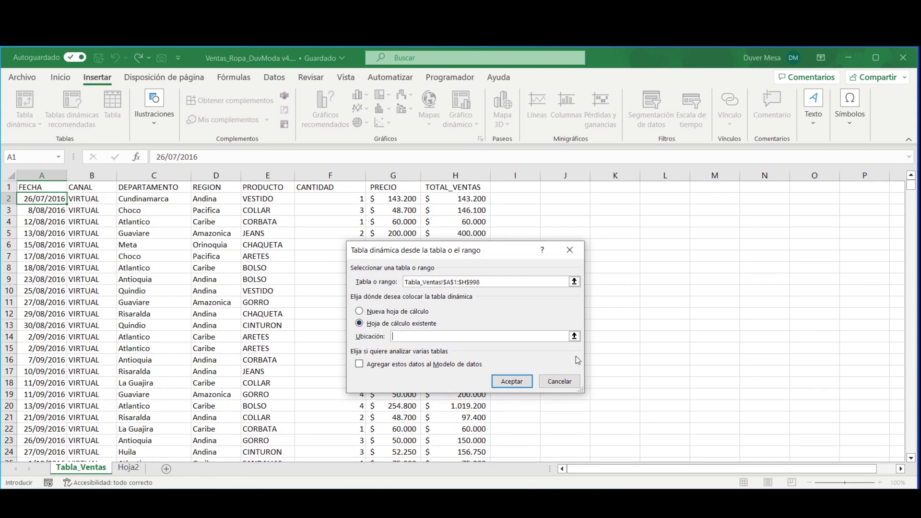
{"action": "left_click", "coordinate": [574, 336]}
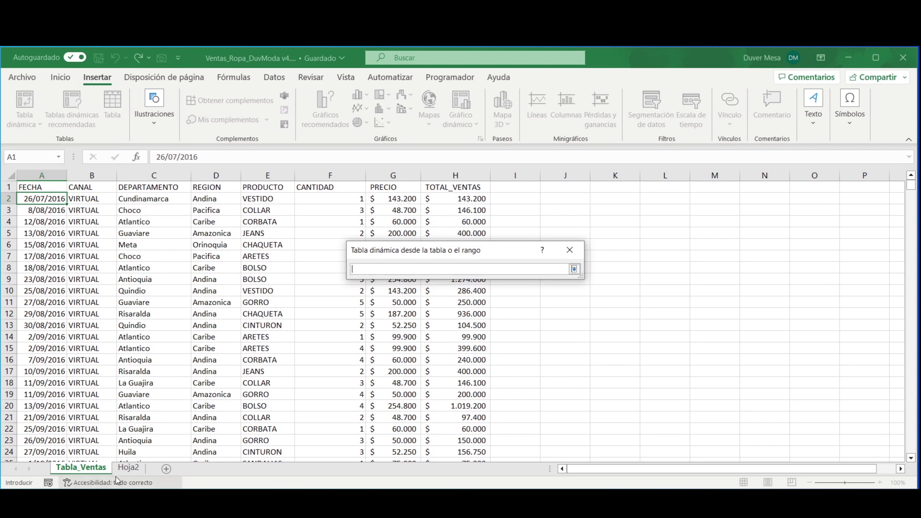
{"action": "left_click", "coordinate": [128, 467]}
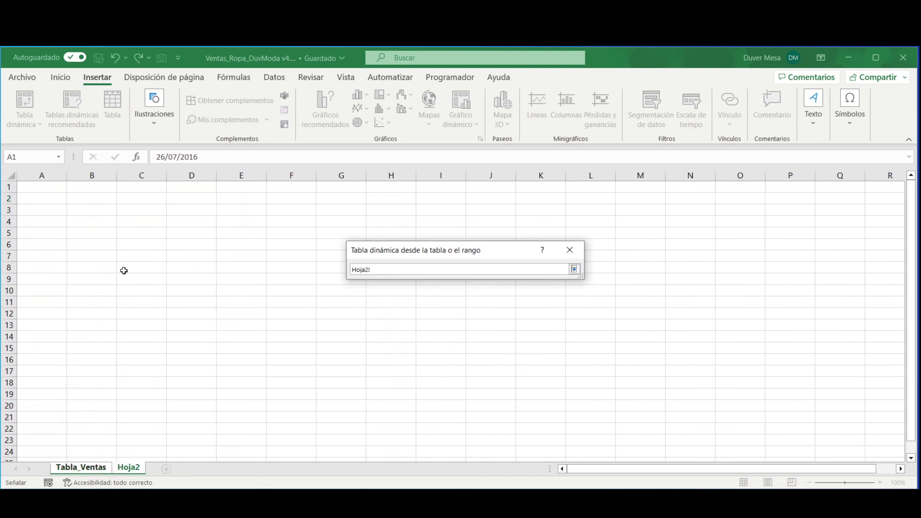
{"action": "left_click", "coordinate": [101, 266]}
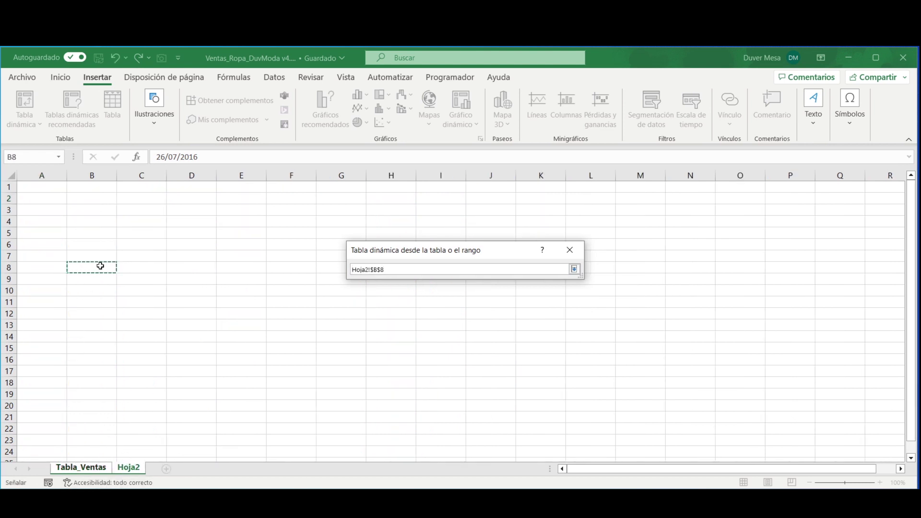
{"action": "key", "text": "Return"}
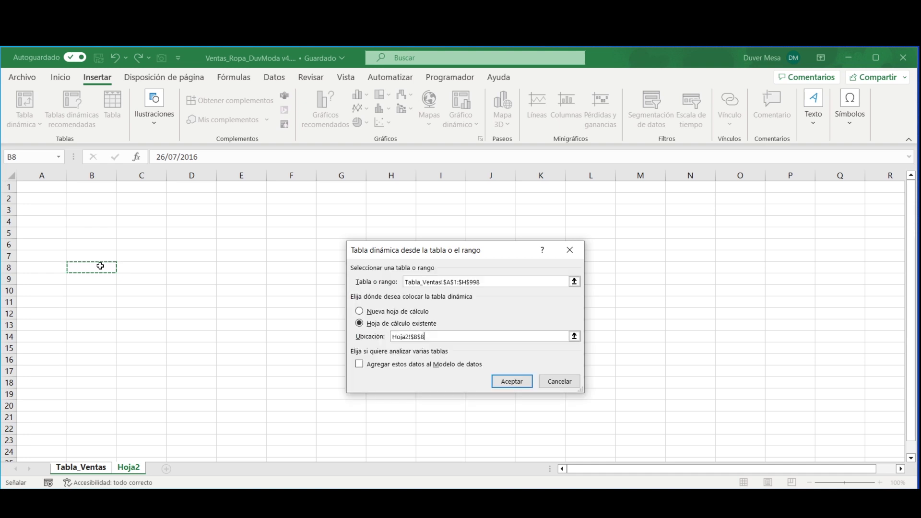
{"action": "key", "text": "Return"}
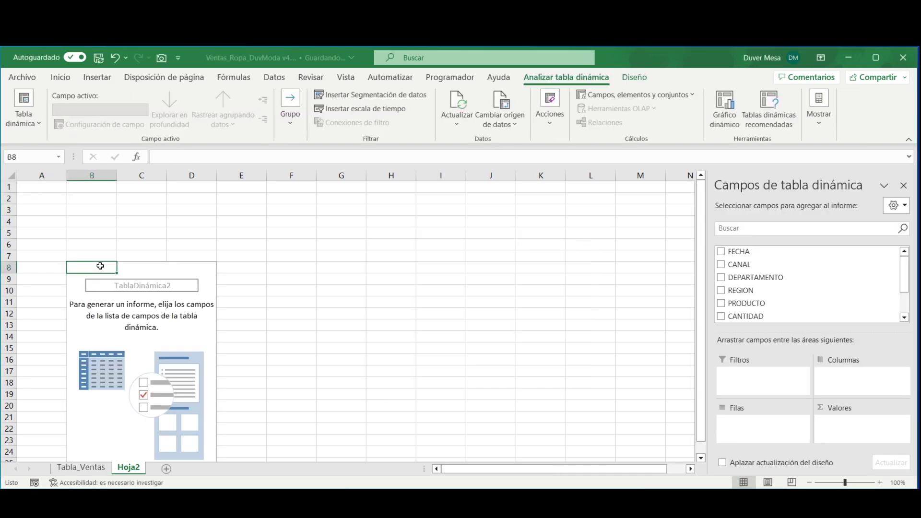
Step: Lay out the pivot table with CANAL as columns, the sum of TOTAL_VENTAS as values and FECHA as rows
{"action": "left_click", "coordinate": [722, 265]}
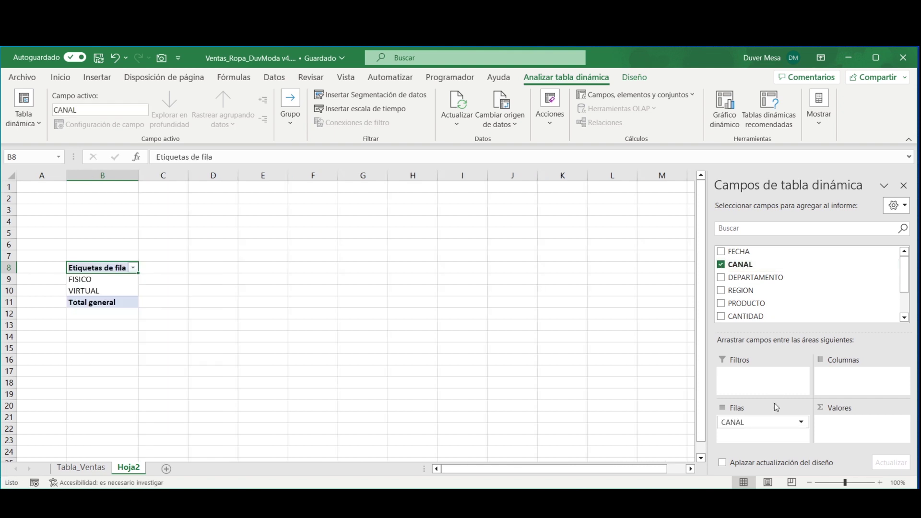
{"action": "left_click_drag", "start_coordinate": [776, 423], "coordinate": [870, 390]}
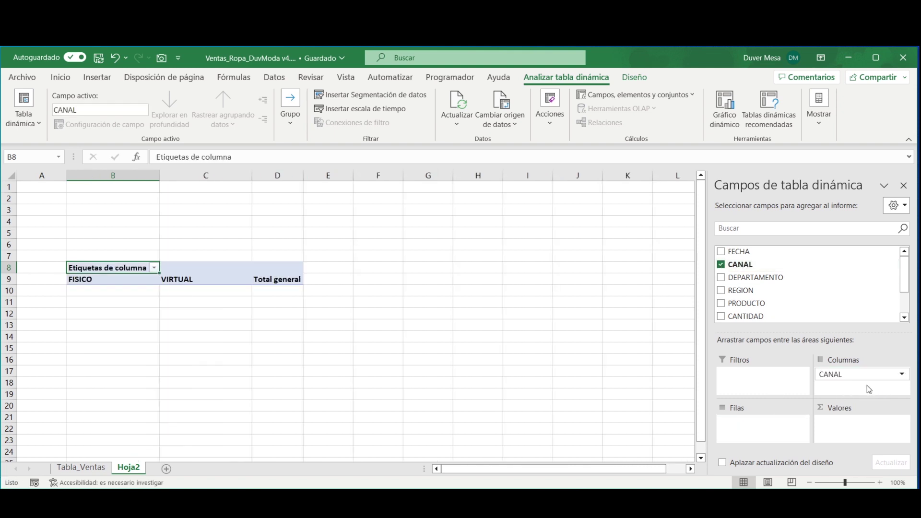
{"action": "scroll", "coordinate": [768, 303], "scroll_direction": "down", "scroll_amount": 3}
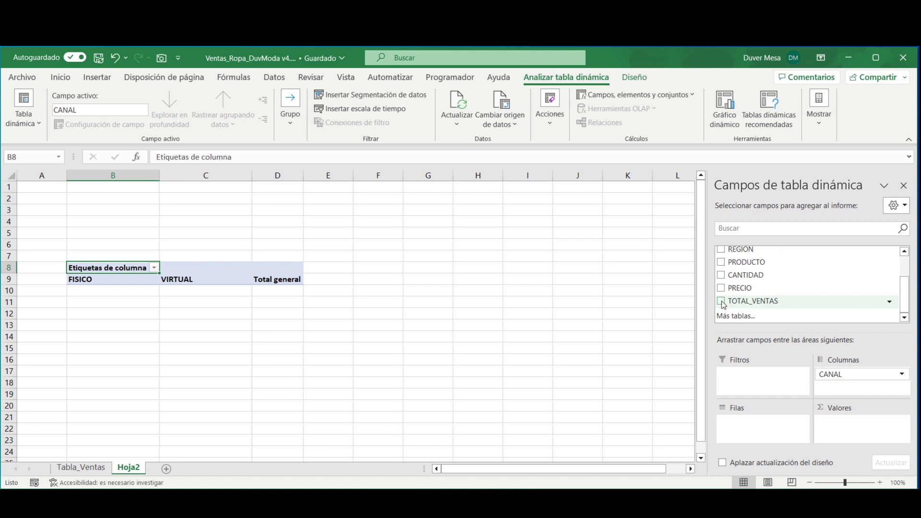
{"action": "left_click", "coordinate": [721, 302]}
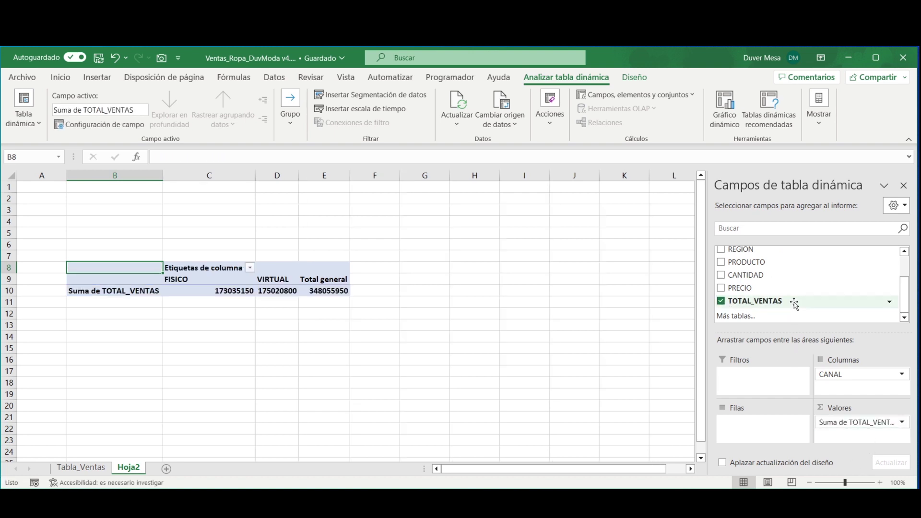
{"action": "scroll", "coordinate": [791, 303], "scroll_direction": "up", "scroll_amount": 3}
{"action": "left_click", "coordinate": [722, 253]}
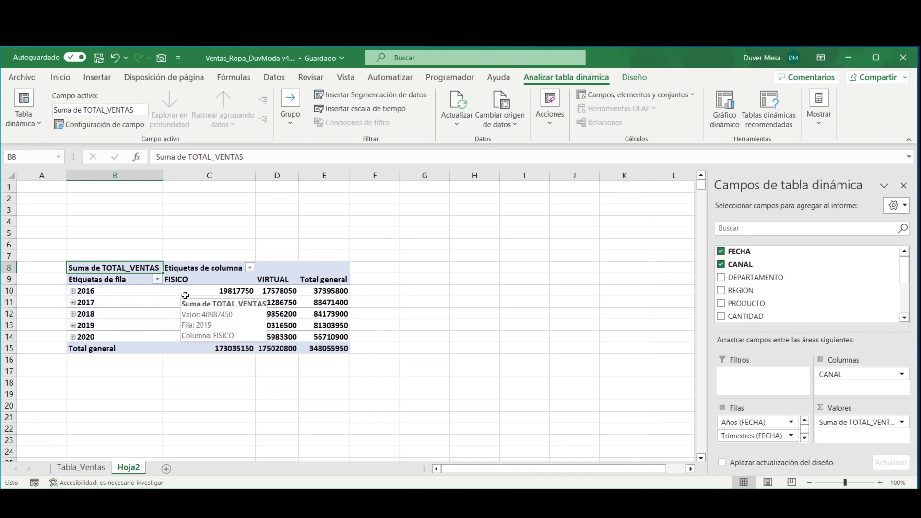
Step: Apply solid blue data bars to the FISICO values, C10 to C15, including the grand total
{"action": "left_click_drag", "start_coordinate": [187, 291], "coordinate": [200, 346]}
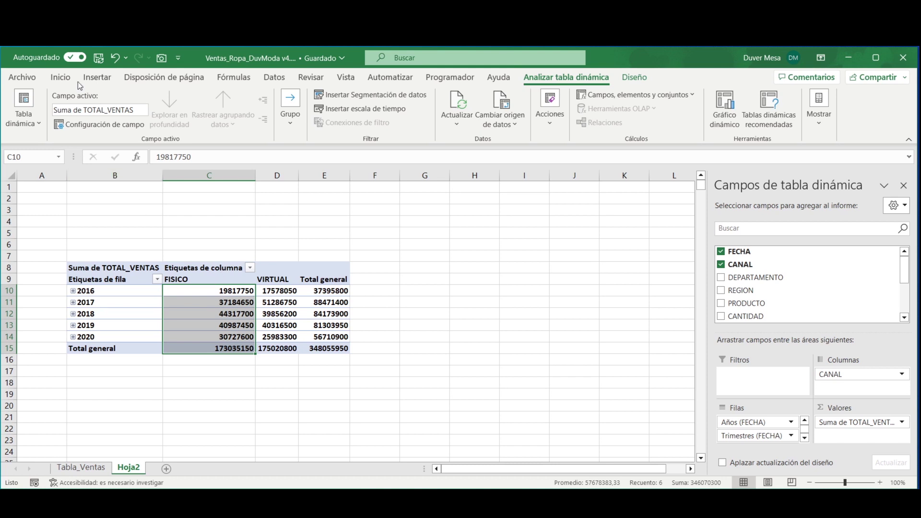
{"action": "left_click", "coordinate": [60, 78]}
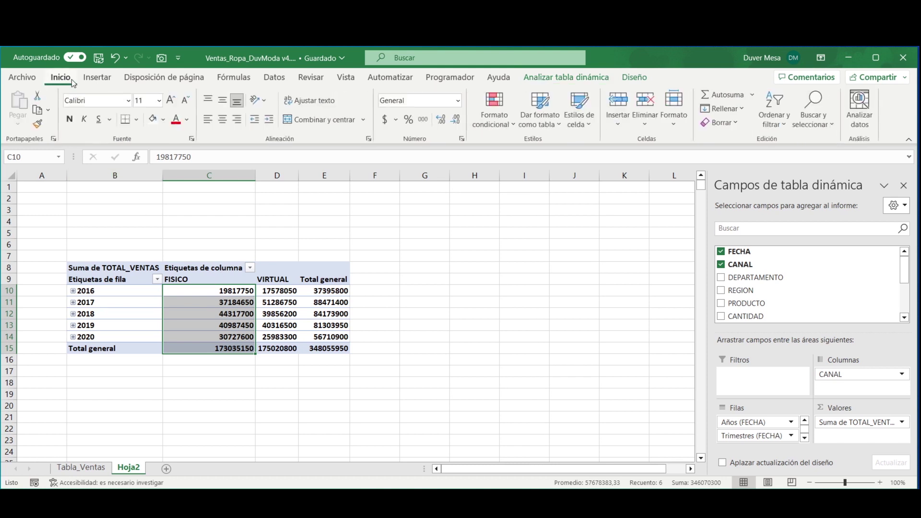
{"action": "left_click", "coordinate": [514, 125]}
{"action": "mouse_move", "coordinate": [531, 217]}
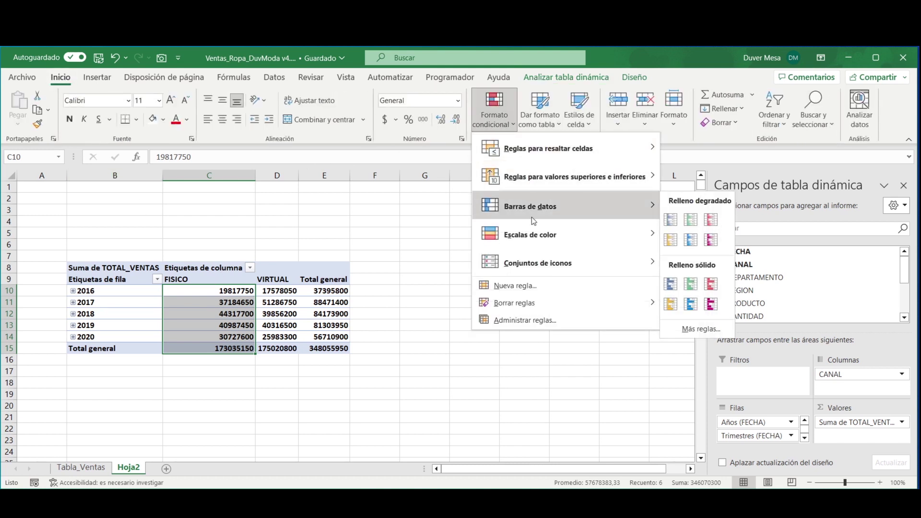
{"action": "left_click", "coordinate": [673, 284]}
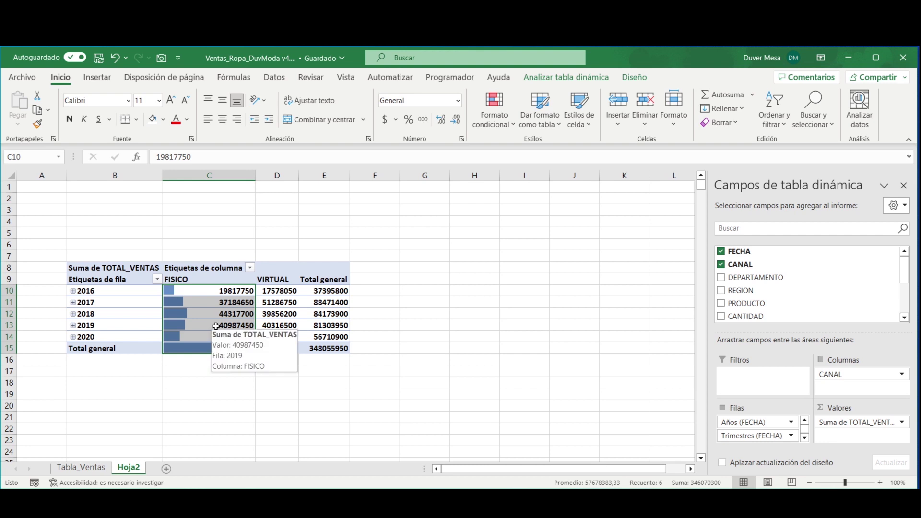
Step: Apply solid red data bars to the VIRTUAL values, D10 to D15, including the grand total
{"action": "left_click", "coordinate": [270, 288]}
{"action": "left_click_drag", "start_coordinate": [269, 288], "coordinate": [276, 345]}
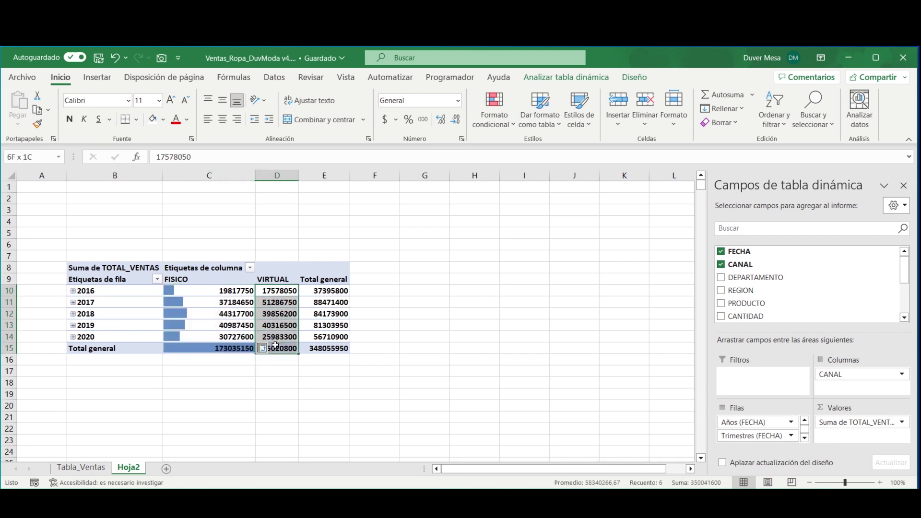
{"action": "left_click", "coordinate": [494, 121]}
{"action": "mouse_move", "coordinate": [523, 208]}
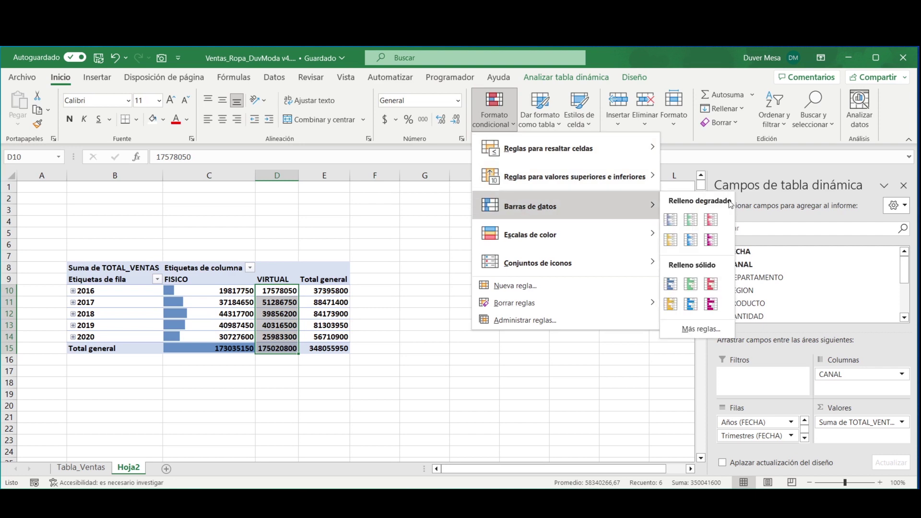
{"action": "left_click", "coordinate": [712, 284]}
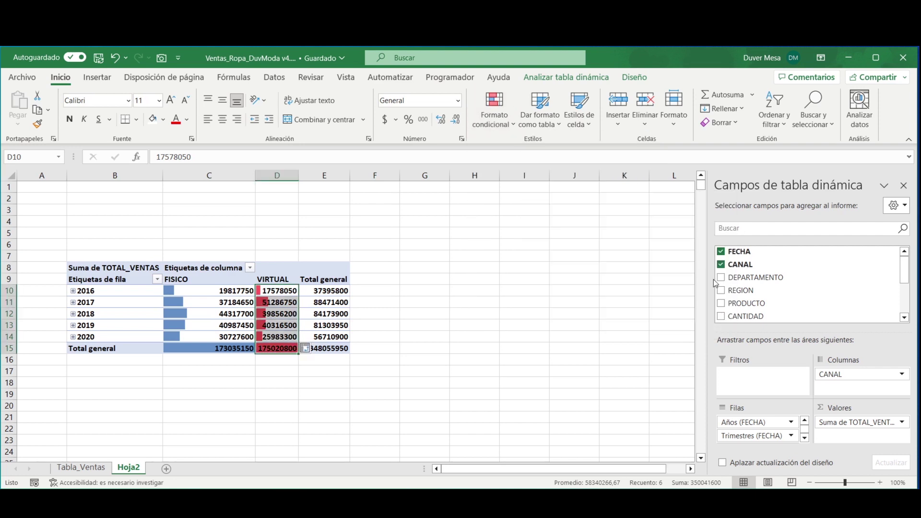
Step: Apply the two-colour green-yellow colour scale to the Total general column, E10 to E15
{"action": "left_click_drag", "start_coordinate": [336, 291], "coordinate": [336, 350]}
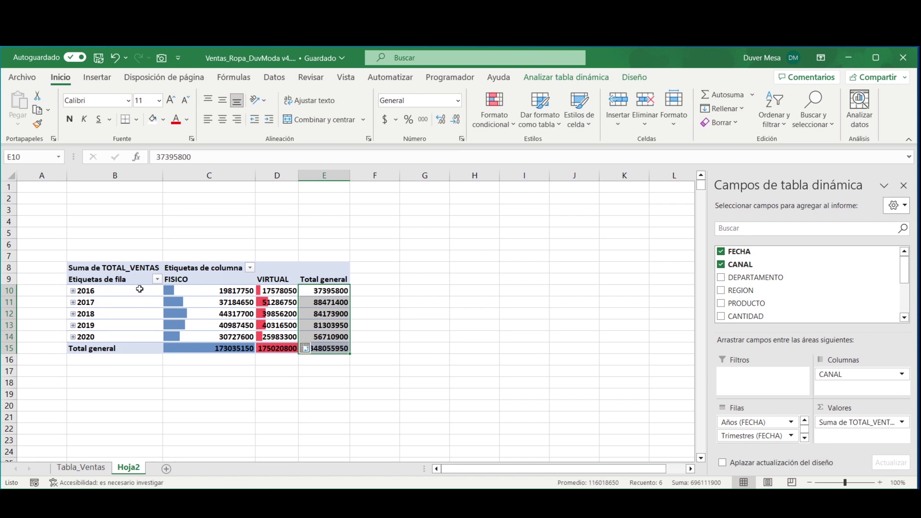
{"action": "left_click", "coordinate": [489, 124]}
{"action": "mouse_move", "coordinate": [554, 239]}
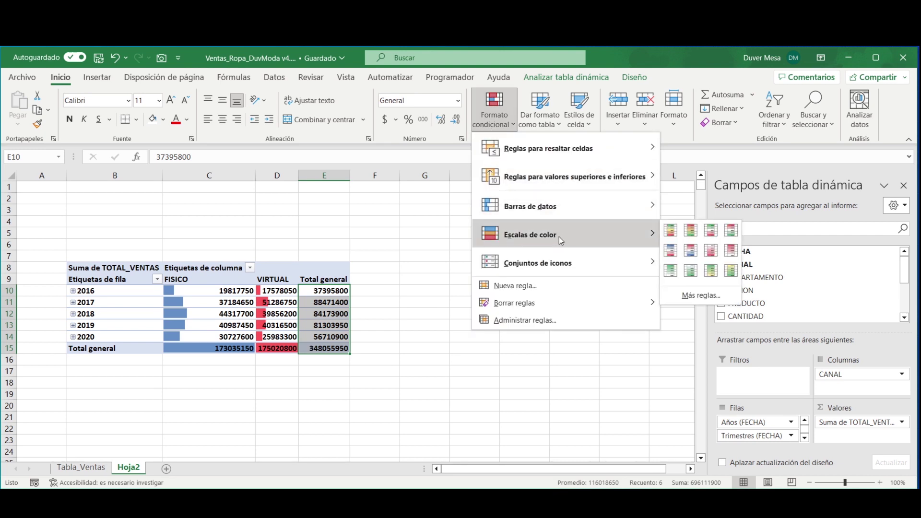
{"action": "left_click", "coordinate": [712, 272]}
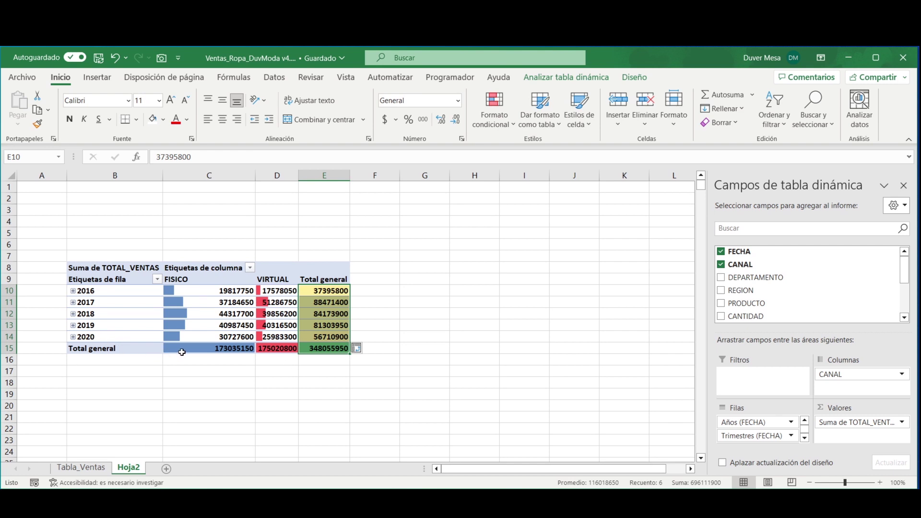
Step: Set the pivot table's grand totals to show for rows only, removing the Total general row
{"action": "left_click", "coordinate": [129, 350]}
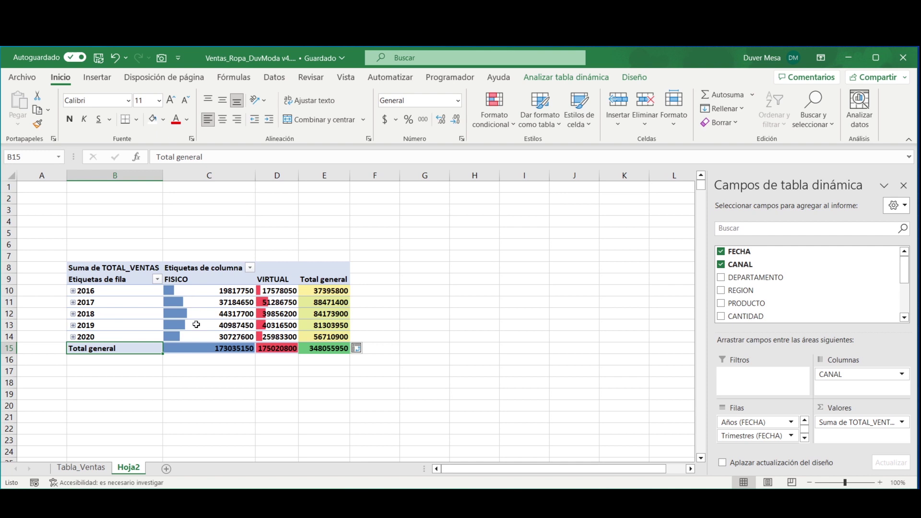
{"action": "mouse_move", "coordinate": [220, 346]}
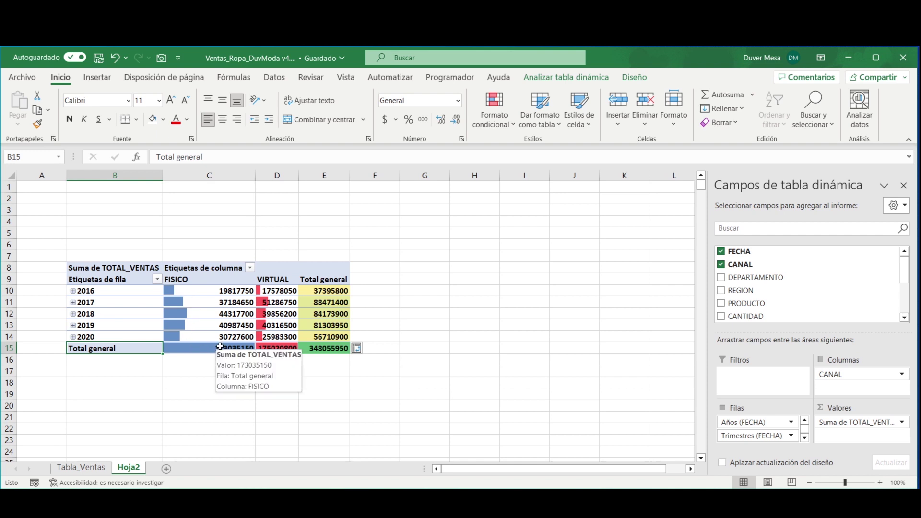
{"action": "left_click", "coordinate": [276, 304]}
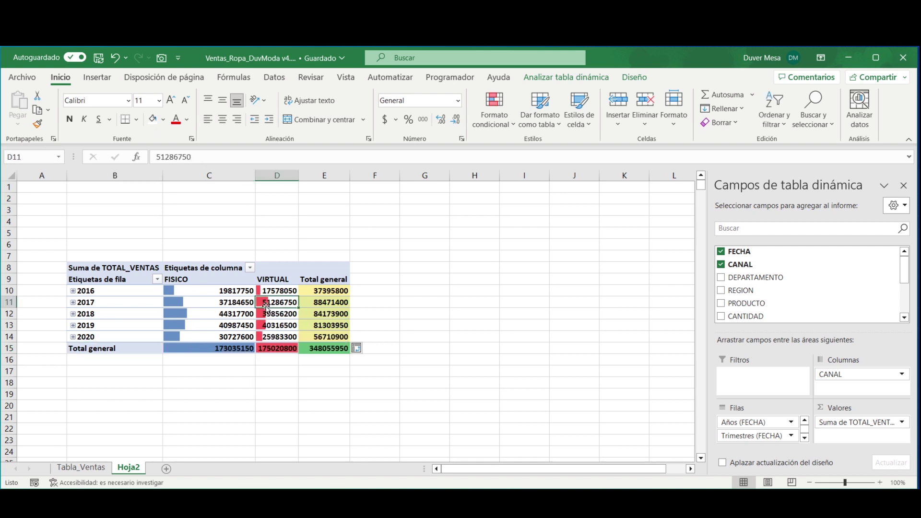
{"action": "left_click", "coordinate": [633, 77]}
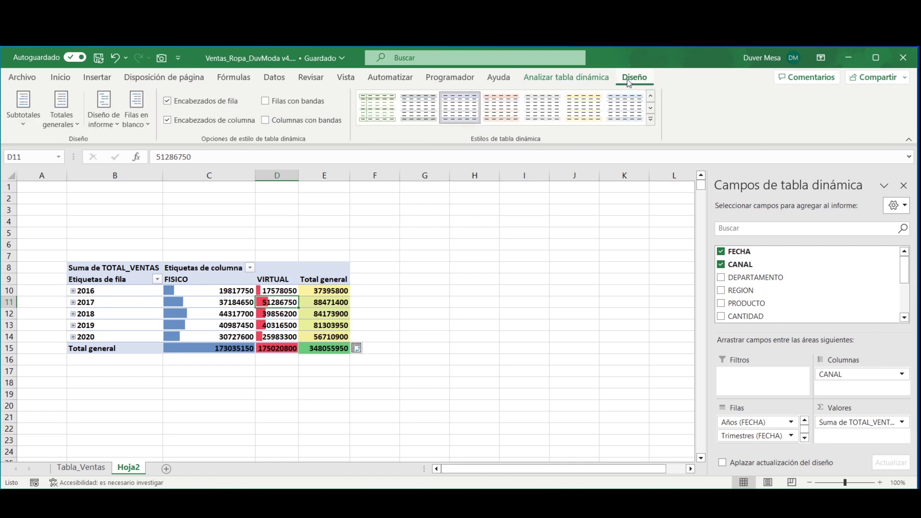
{"action": "left_click", "coordinate": [77, 125]}
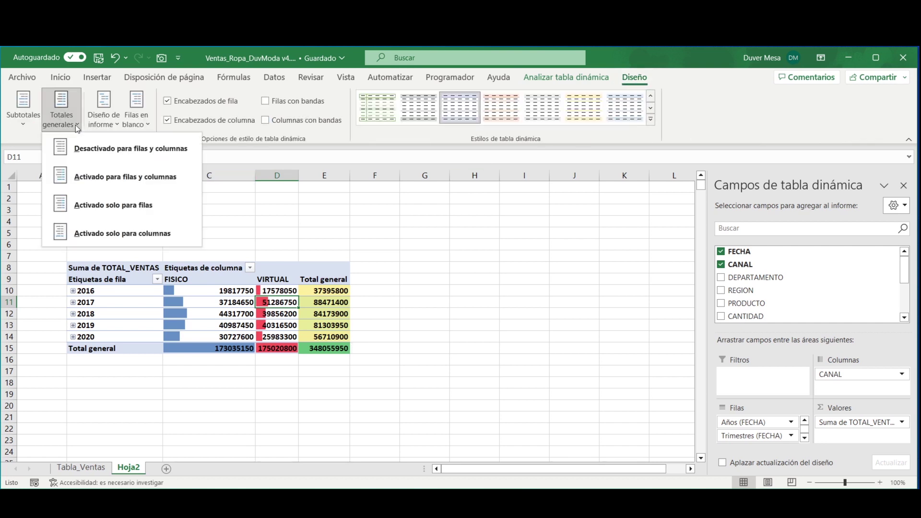
{"action": "left_click", "coordinate": [116, 209]}
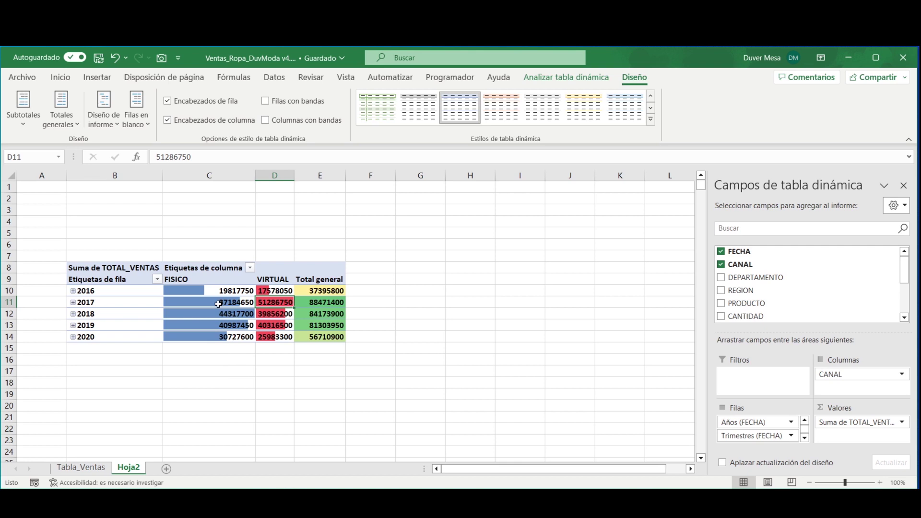
Step: Resize columns C and D together to the same width so both sets of data bars are comparable
{"action": "left_click_drag", "start_coordinate": [209, 175], "coordinate": [276, 176]}
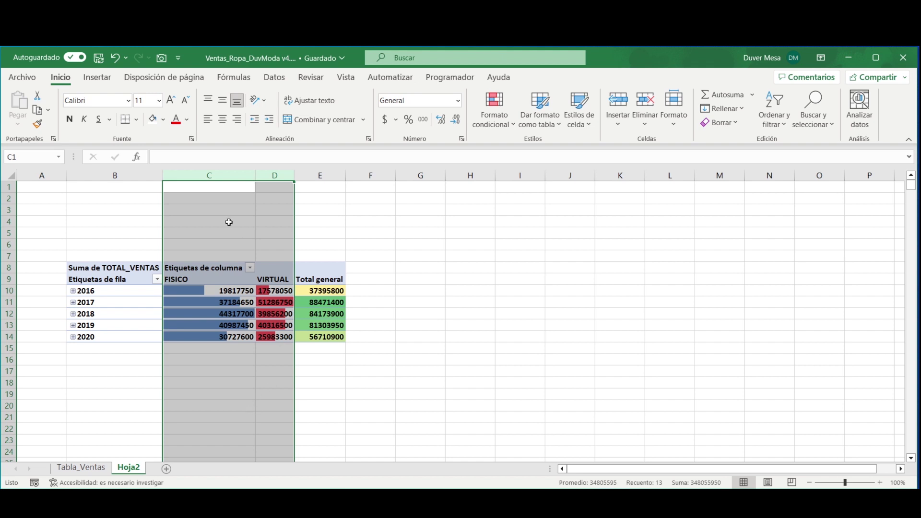
{"action": "left_click_drag", "start_coordinate": [257, 179], "coordinate": [240, 185]}
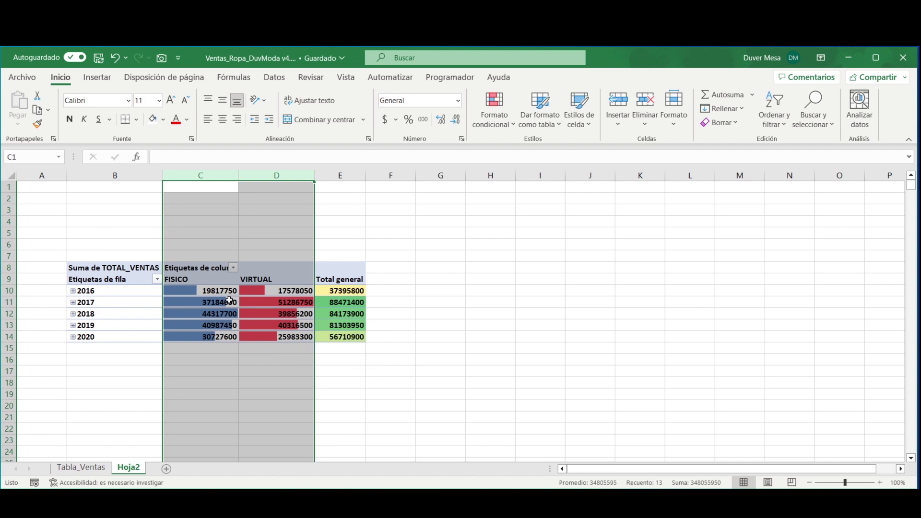
{"action": "left_click", "coordinate": [204, 283]}
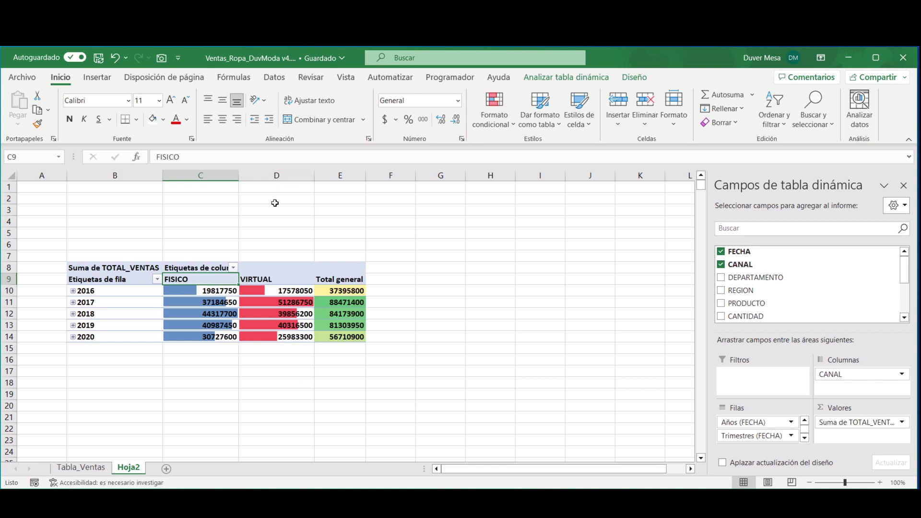
Step: In the pivot table options, turn off automatic column width fitting on update, keeping cell formatting preserved
{"action": "right_click", "coordinate": [259, 279]}
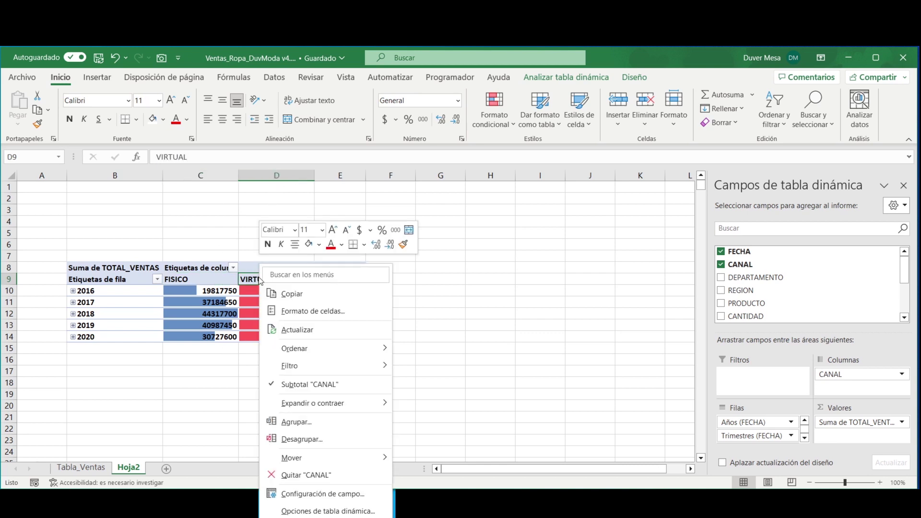
{"action": "left_click", "coordinate": [303, 512]}
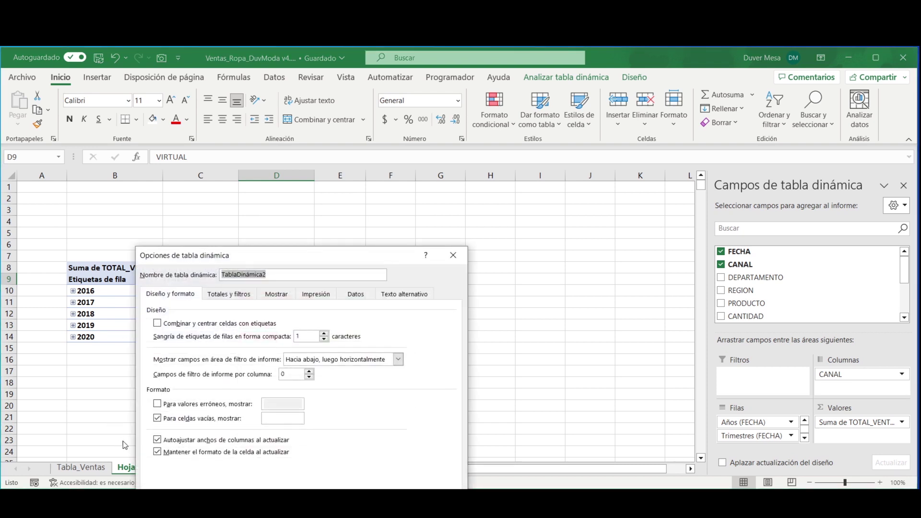
{"action": "left_click", "coordinate": [158, 441]}
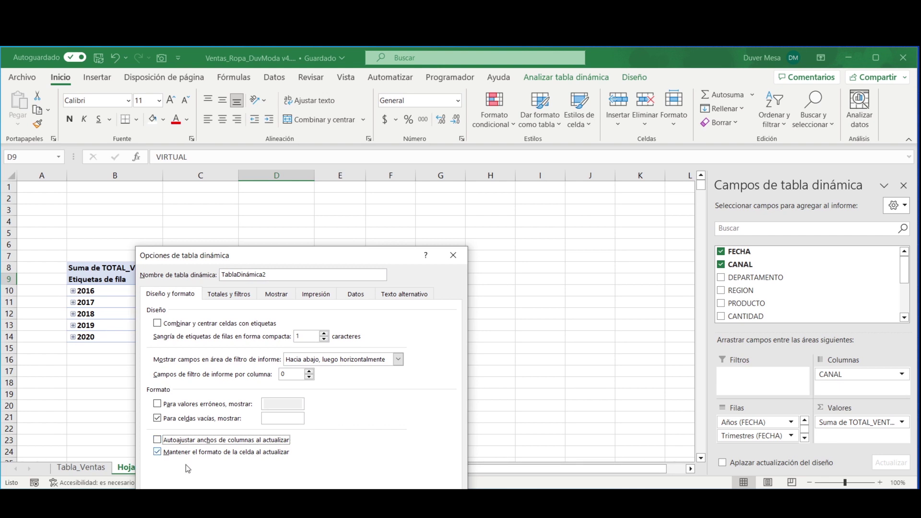
{"action": "key", "text": "Return"}
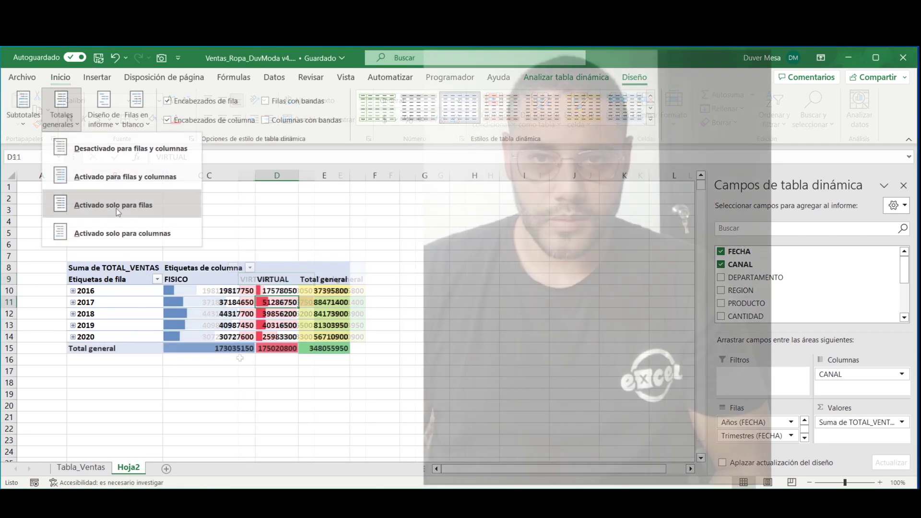
{"action": "left_click", "coordinate": [117, 208]}
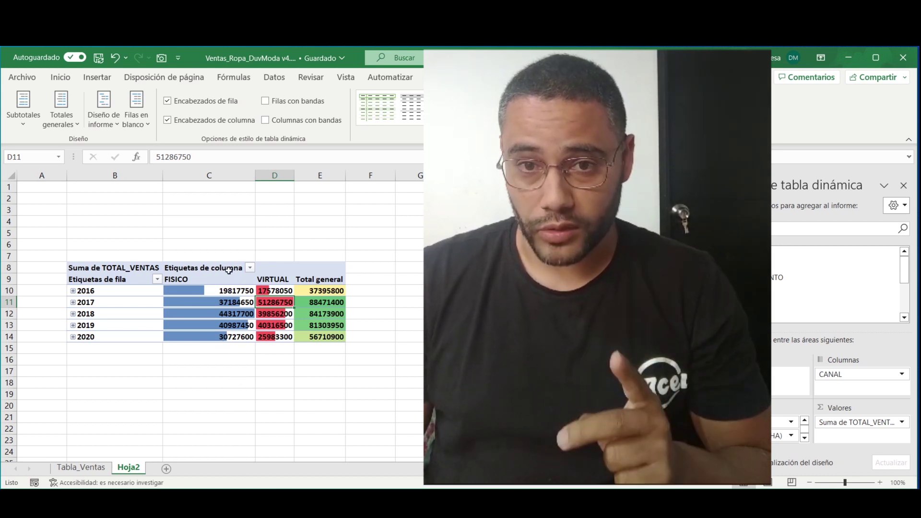
{"action": "left_click_drag", "start_coordinate": [234, 175], "coordinate": [274, 175]}
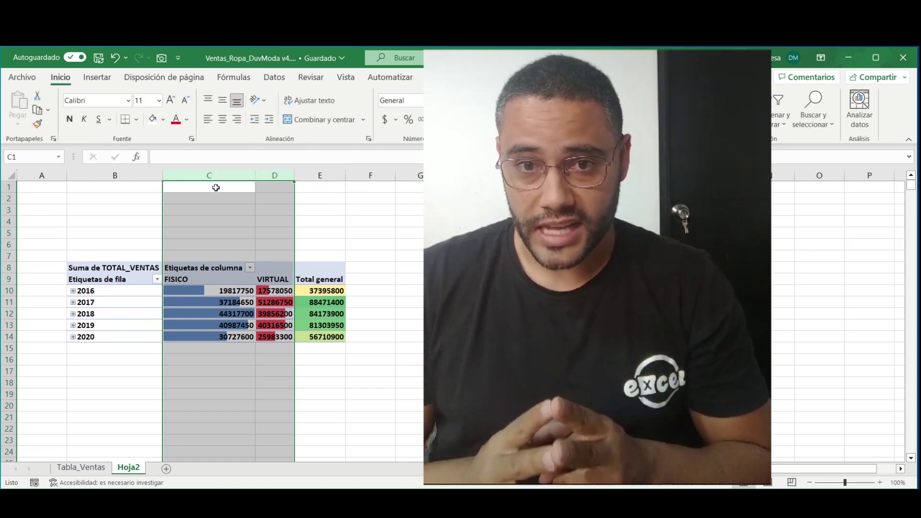
{"action": "left_click_drag", "start_coordinate": [260, 180], "coordinate": [240, 184]}
Step: Insert a basic 2D line pivot chart from the pivot table and move it beside the table
{"action": "left_click", "coordinate": [269, 279]}
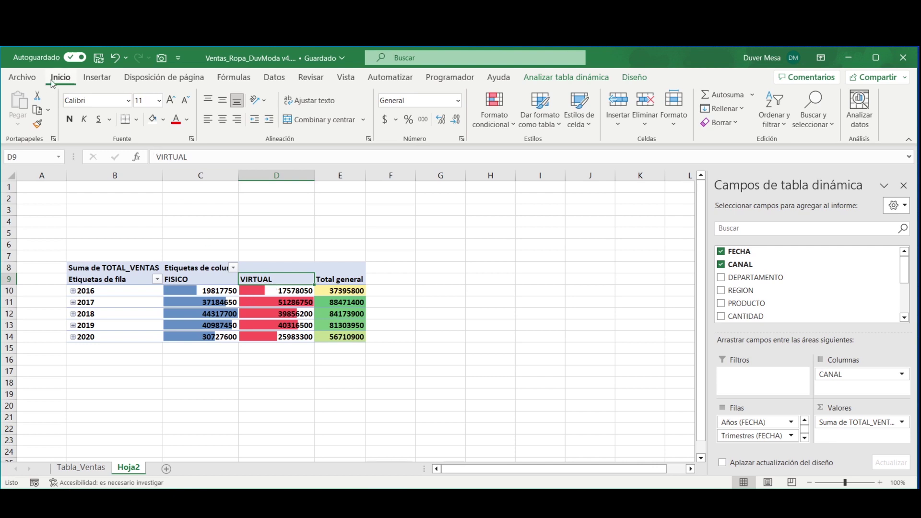
{"action": "left_click", "coordinate": [91, 79]}
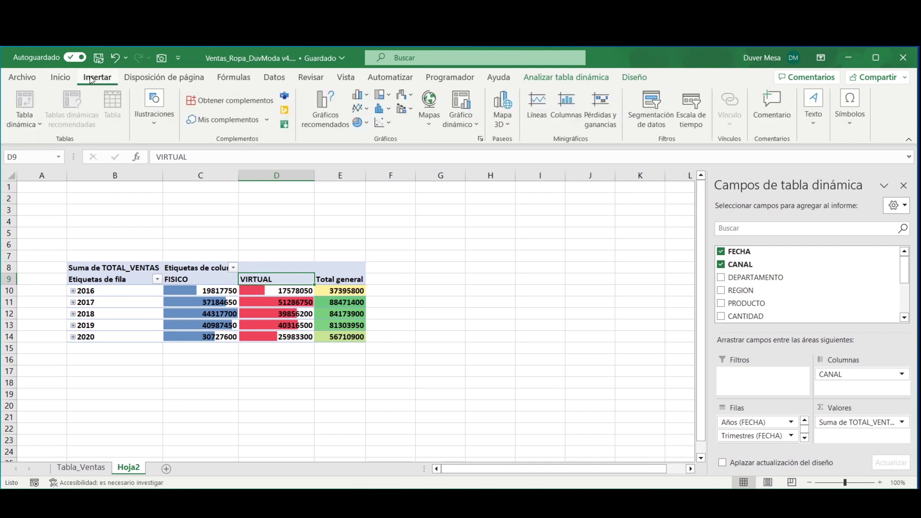
{"action": "left_click", "coordinate": [361, 110]}
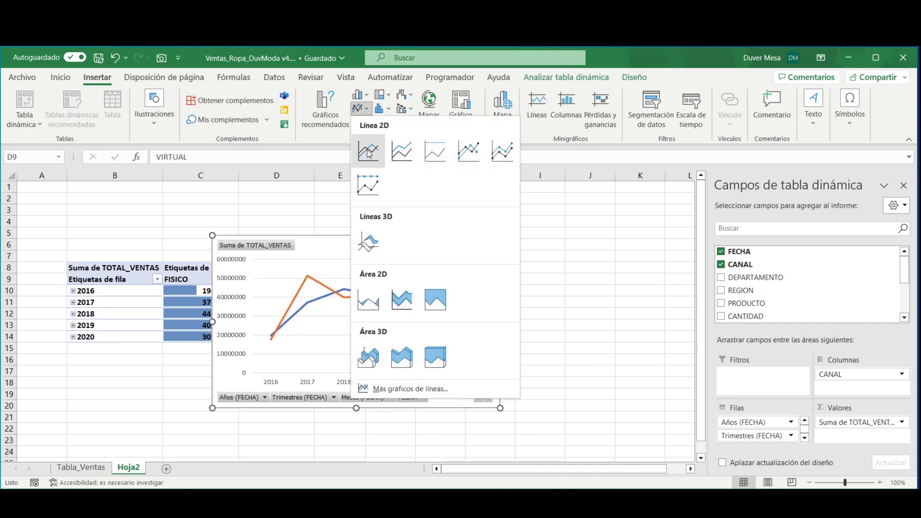
{"action": "left_click", "coordinate": [368, 153]}
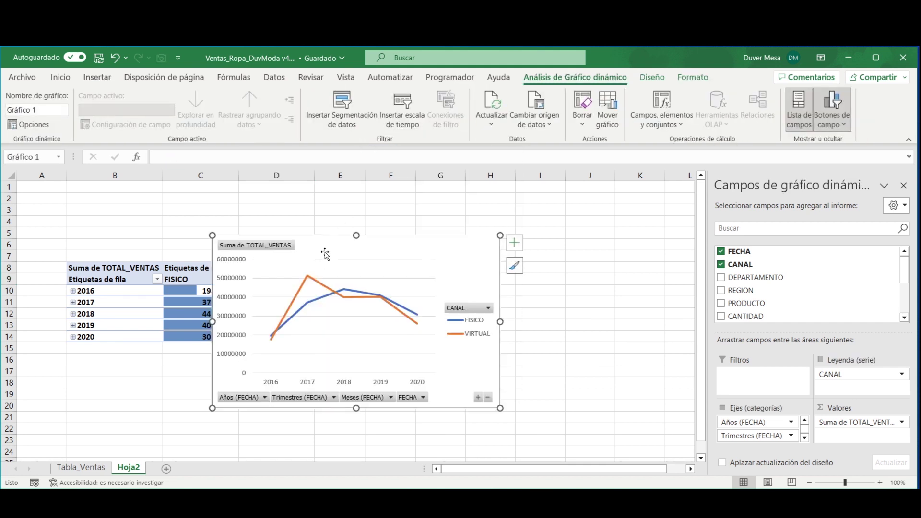
{"action": "mouse_move", "coordinate": [323, 253]}
{"action": "left_mouse_down"}
{"action": "mouse_move", "coordinate": [554, 277]}
{"action": "mouse_move", "coordinate": [508, 249]}
{"action": "mouse_move", "coordinate": [504, 280]}
{"action": "mouse_move", "coordinate": [523, 277]}
{"action": "left_mouse_up"}
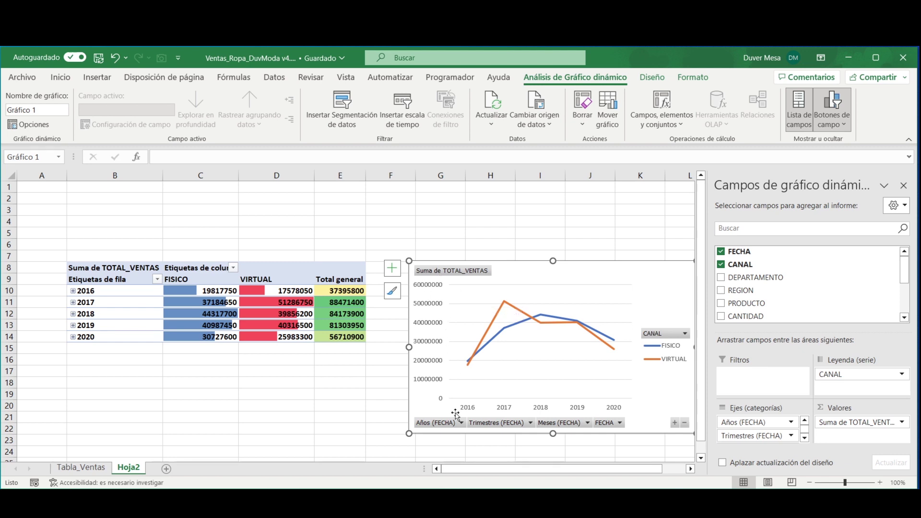
Step: Hide the chart's value and axis field buttons, and look at the filter options of the CANAL legend field
{"action": "right_click", "coordinate": [459, 273]}
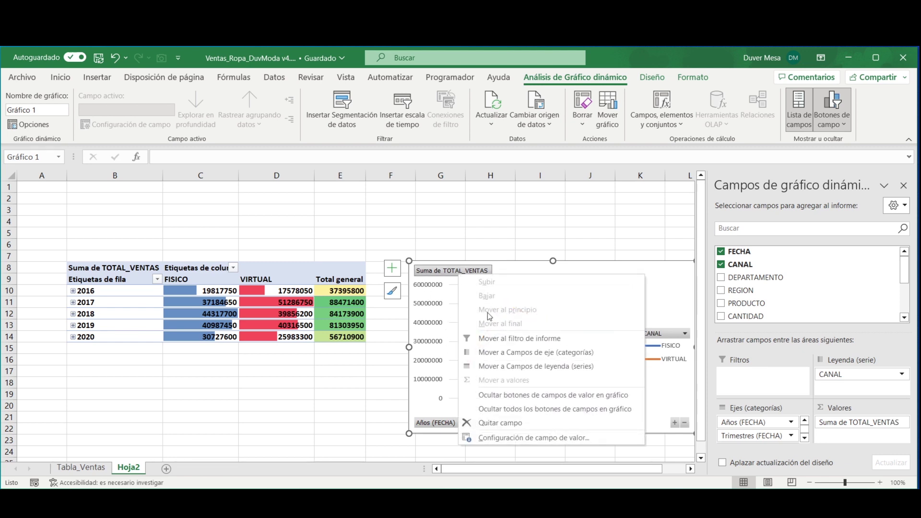
{"action": "left_click", "coordinate": [521, 396]}
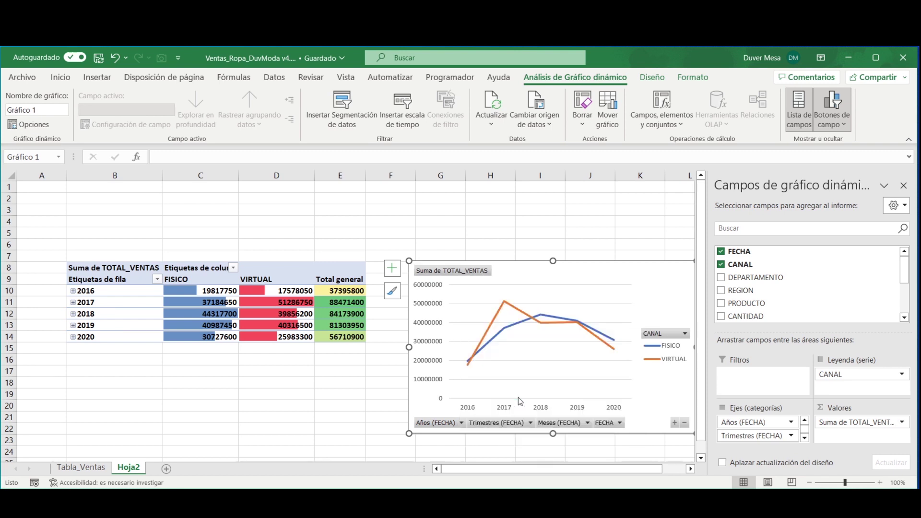
{"action": "right_click", "coordinate": [480, 426]}
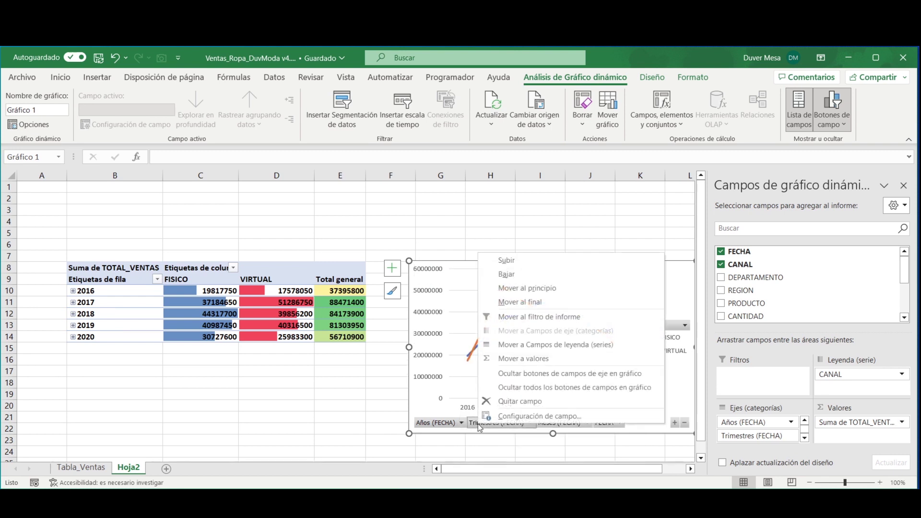
{"action": "left_click", "coordinate": [523, 378]}
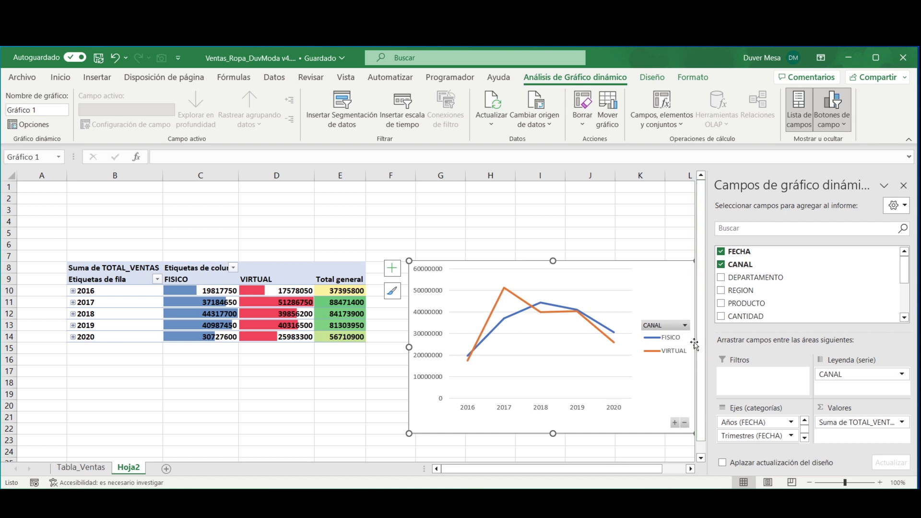
{"action": "left_click", "coordinate": [685, 326]}
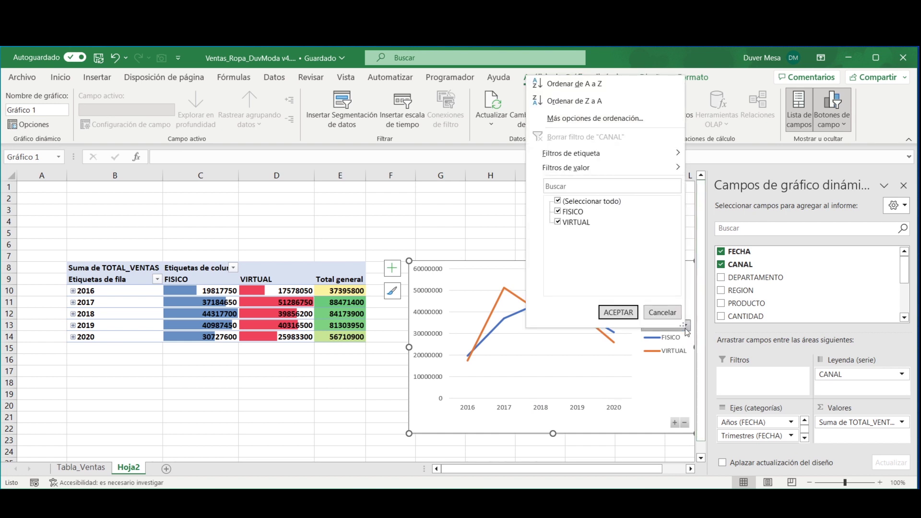
{"action": "key", "text": "Escape"}
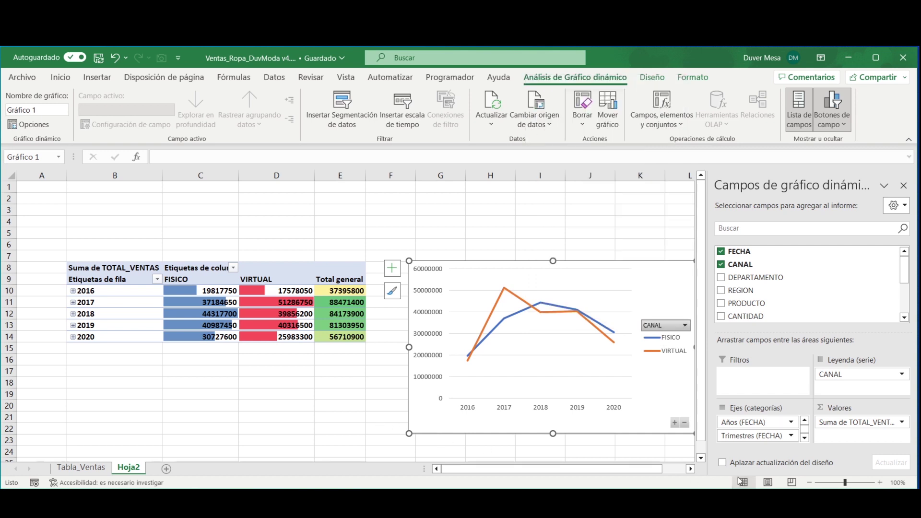
Step: Expand the chart's date axis three levels, through quarters and months down to individual dates
{"action": "left_click", "coordinate": [691, 469]}
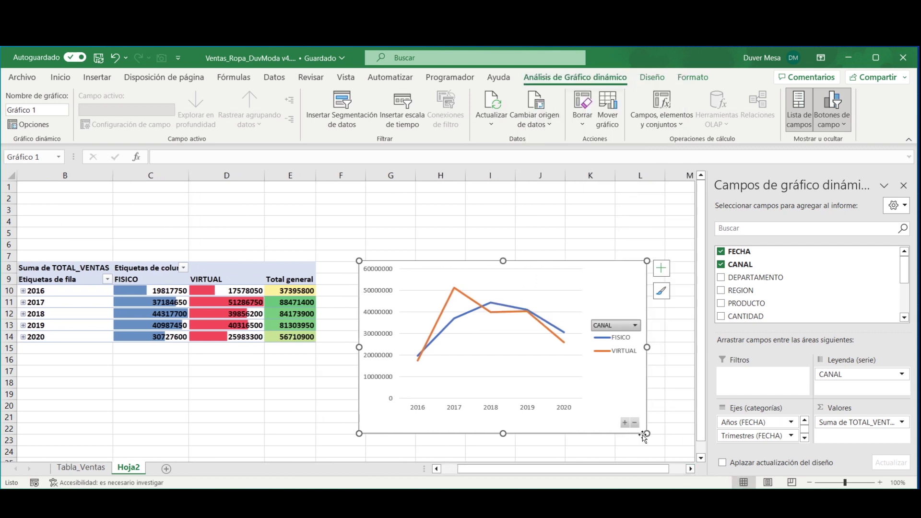
{"action": "left_click", "coordinate": [626, 423]}
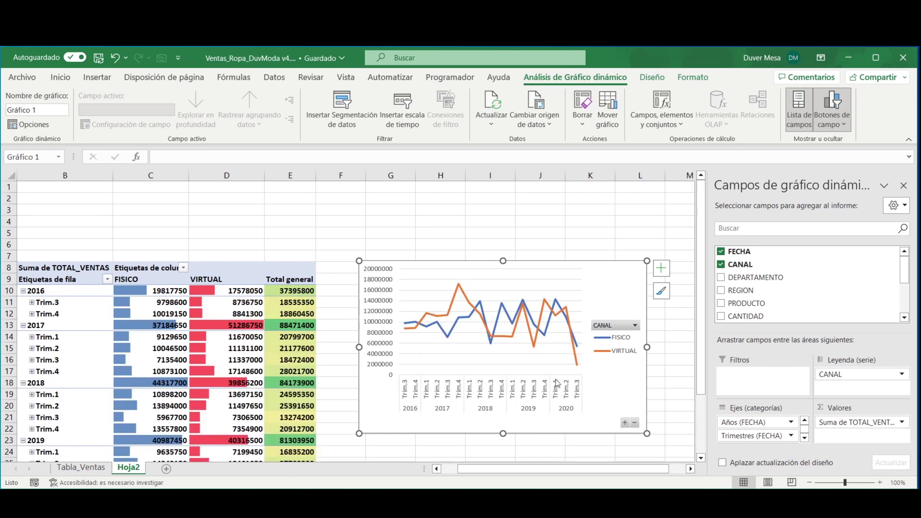
{"action": "mouse_move", "coordinate": [528, 335]}
{"action": "left_click", "coordinate": [625, 423]}
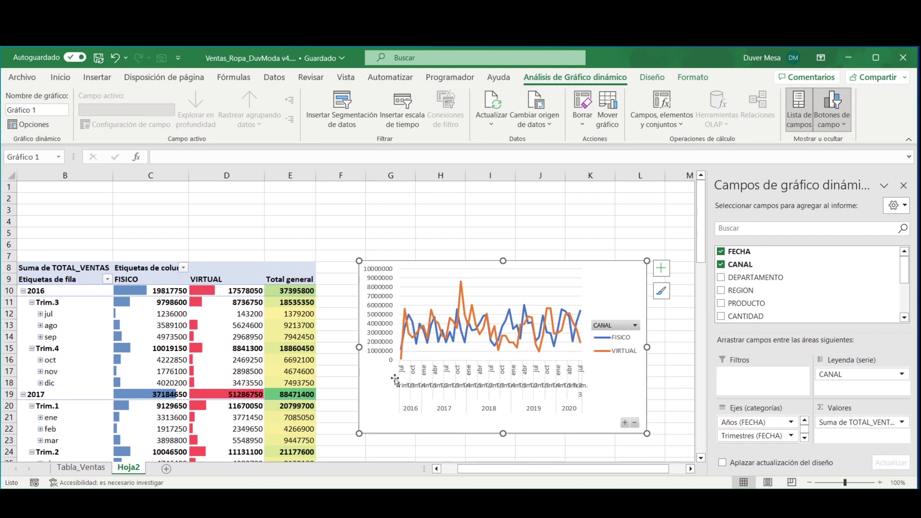
{"action": "left_click", "coordinate": [626, 423]}
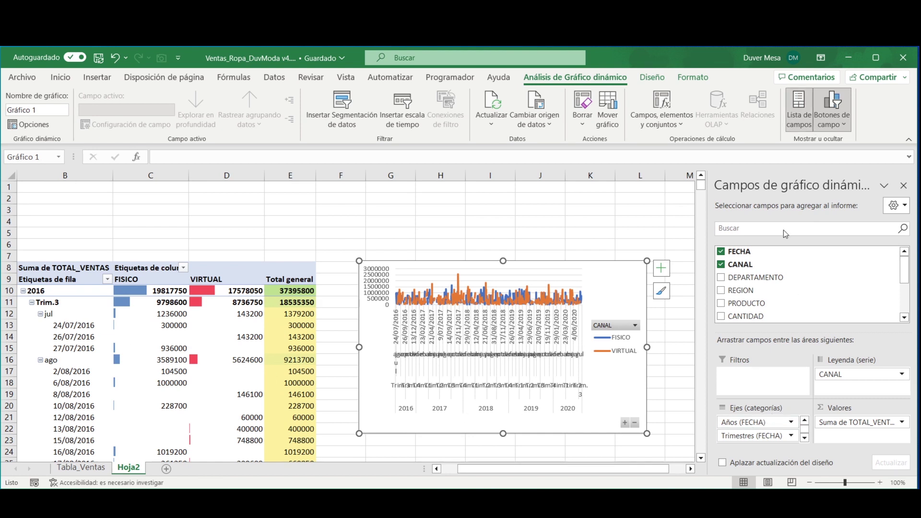
Step: Remove the FECHA field from the chart's axis categories and close the field list
{"action": "scroll", "coordinate": [751, 422], "scroll_direction": "down", "scroll_amount": 1}
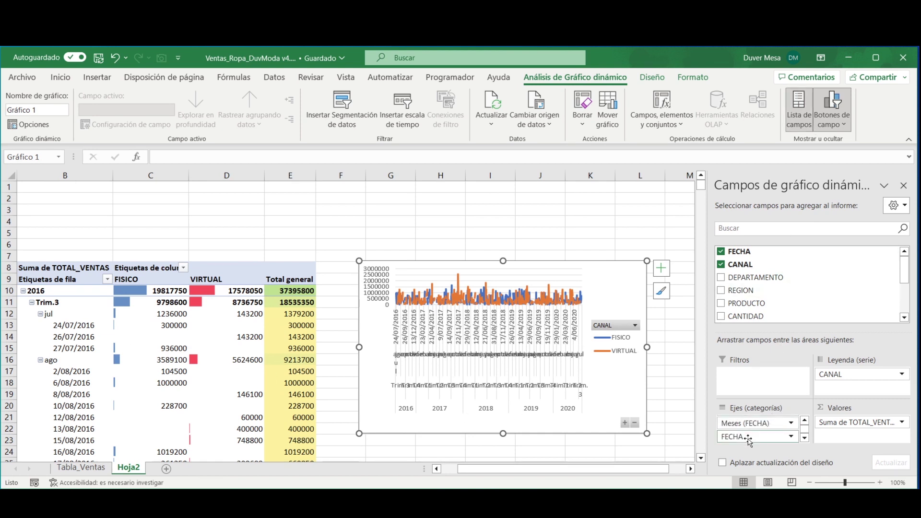
{"action": "left_click", "coordinate": [750, 440]}
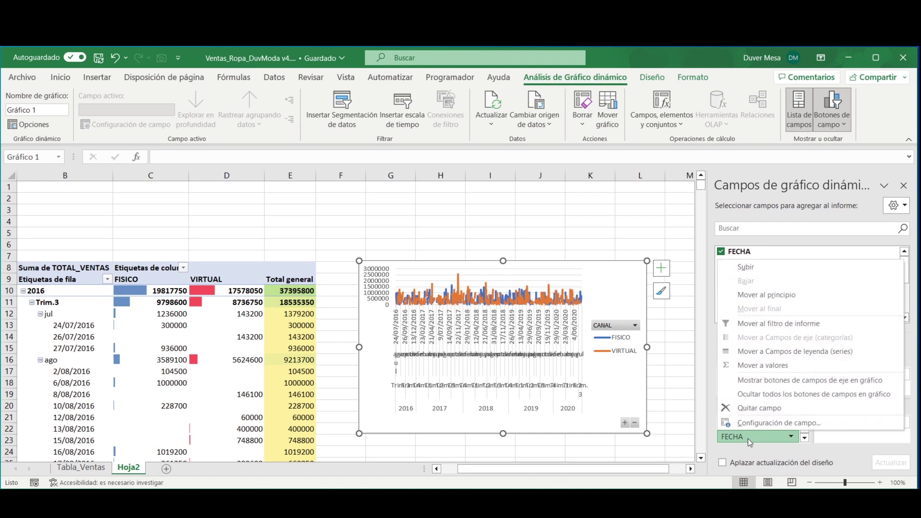
{"action": "left_click", "coordinate": [728, 408]}
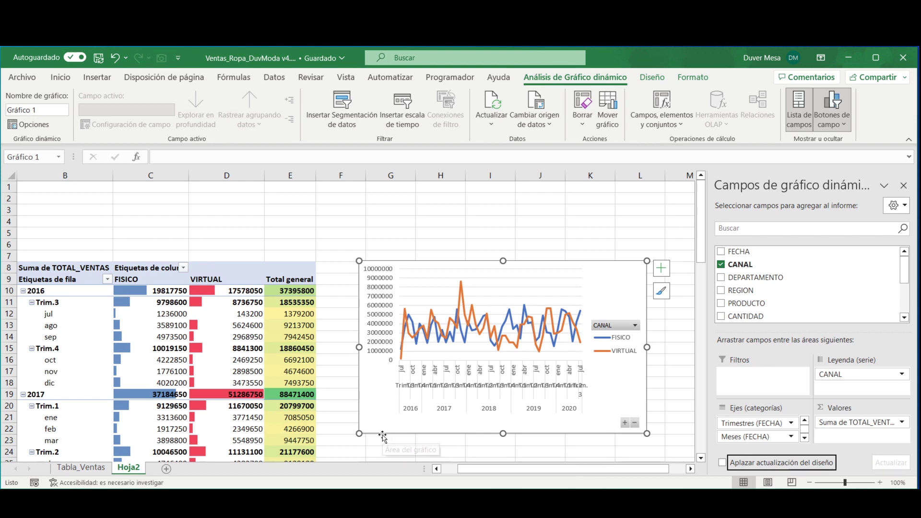
{"action": "left_click", "coordinate": [904, 187]}
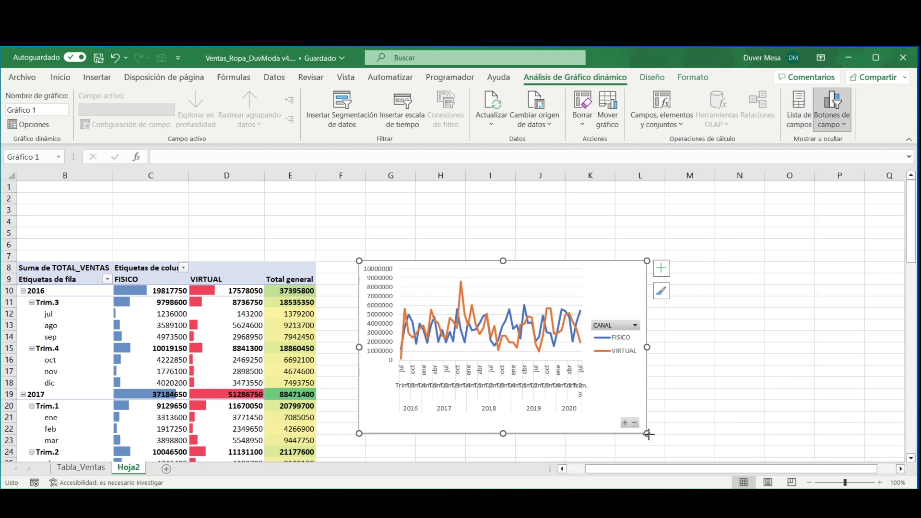
Step: Widen the line chart until it reaches column P, and delete its vertical value axis
{"action": "left_click_drag", "start_coordinate": [647, 434], "coordinate": [829, 437]}
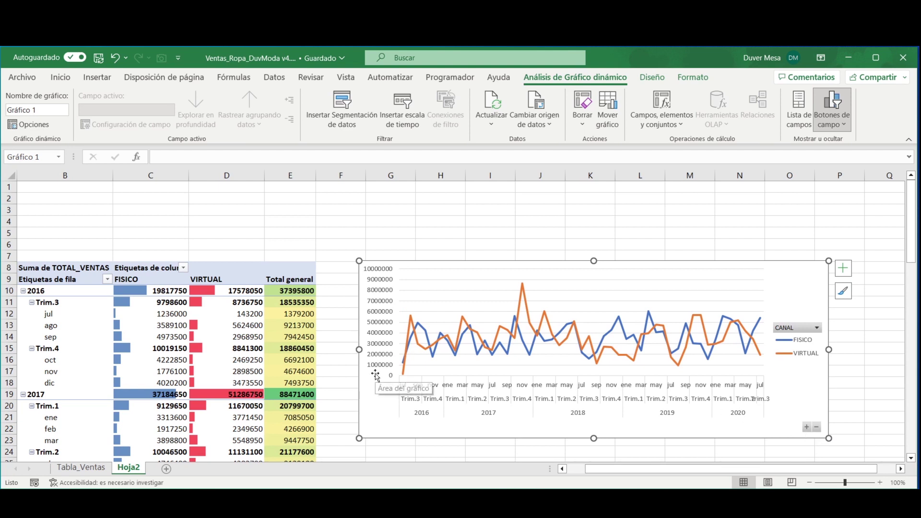
{"action": "left_click", "coordinate": [380, 319]}
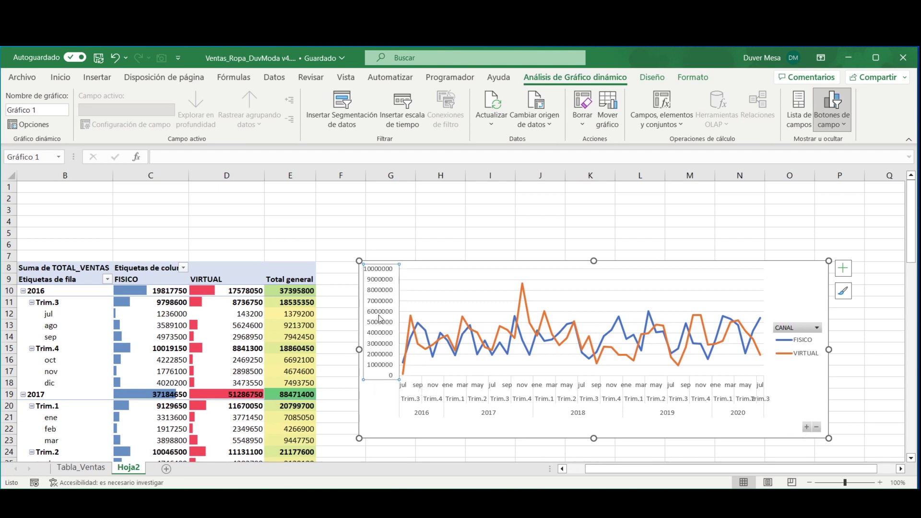
{"action": "key", "text": "Delete"}
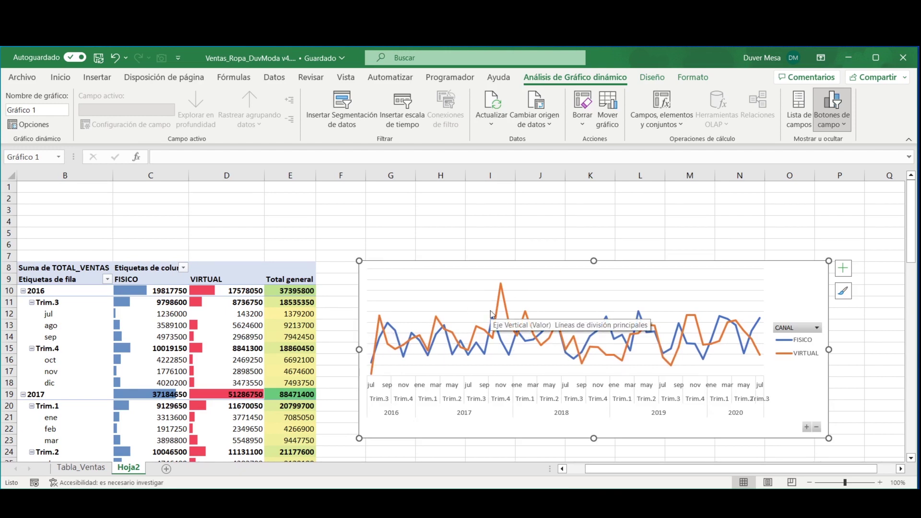
Step: Add data labels to the line chart and remove its gridlines
{"action": "left_click", "coordinate": [850, 272]}
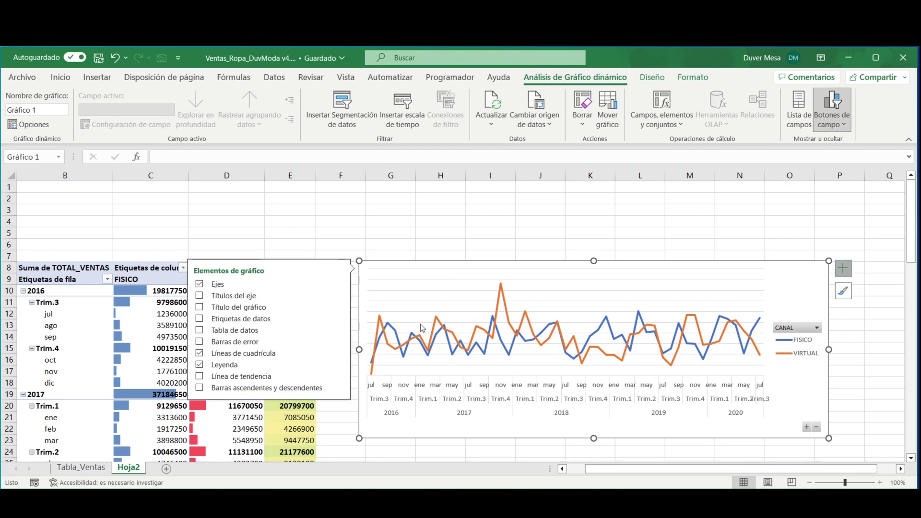
{"action": "left_click", "coordinate": [199, 322]}
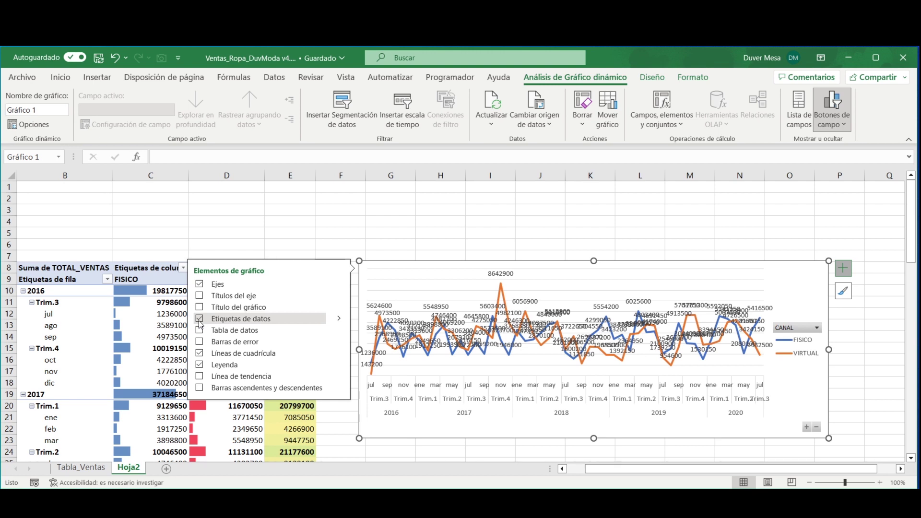
{"action": "left_click", "coordinate": [198, 355]}
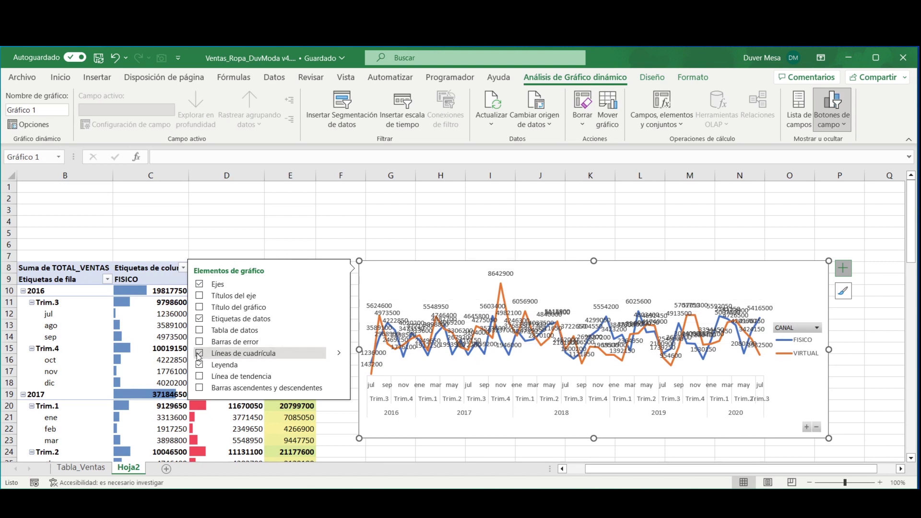
{"action": "left_click", "coordinate": [199, 354]}
{"action": "left_click", "coordinate": [199, 355]}
{"action": "left_click", "coordinate": [405, 233]}
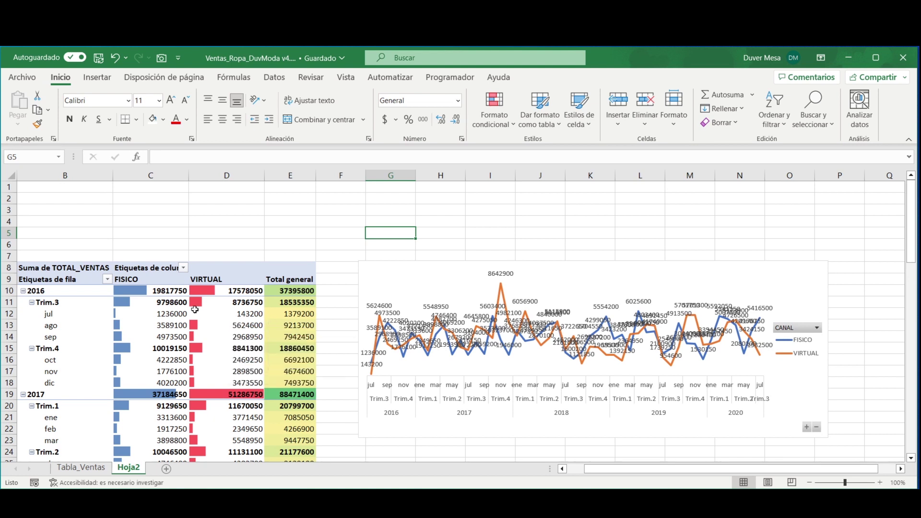
Step: Open the number format of the pivot table's sales values and start a Personalizada format from the Moneda format
{"action": "mouse_move", "coordinate": [187, 338]}
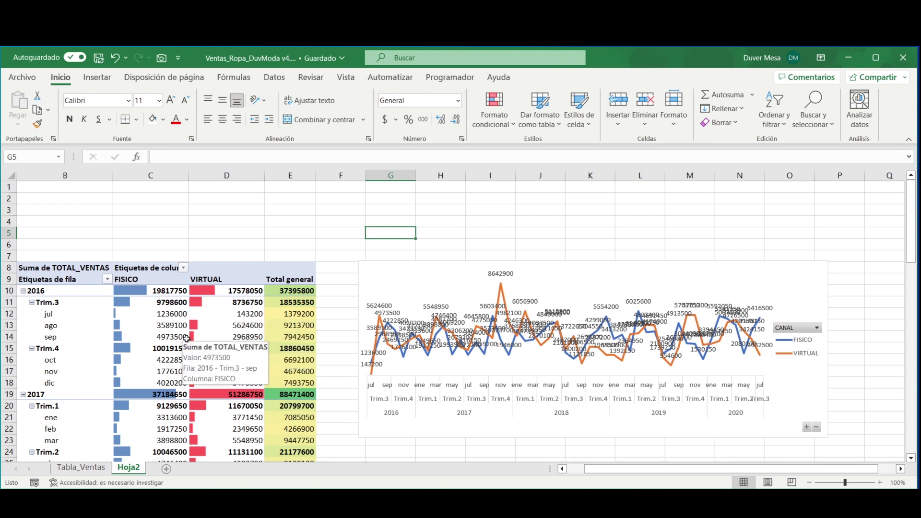
{"action": "left_click", "coordinate": [233, 328]}
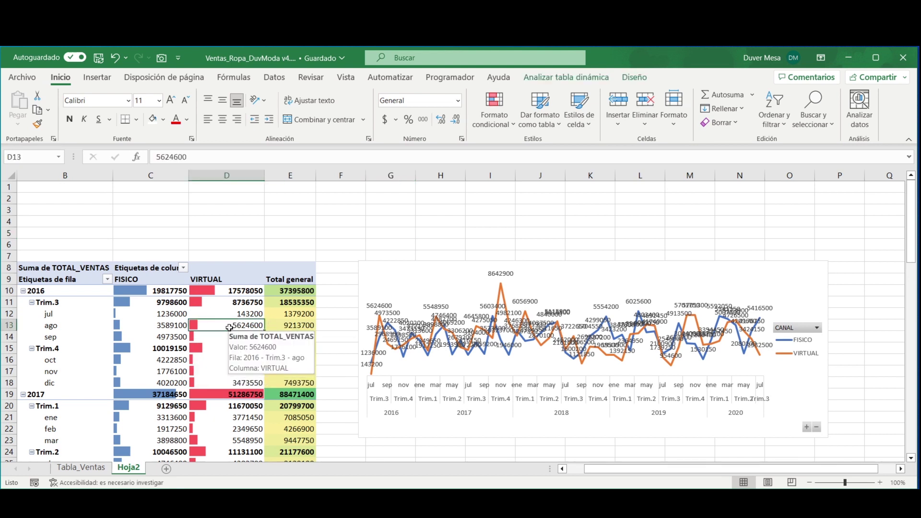
{"action": "right_click", "coordinate": [230, 330]}
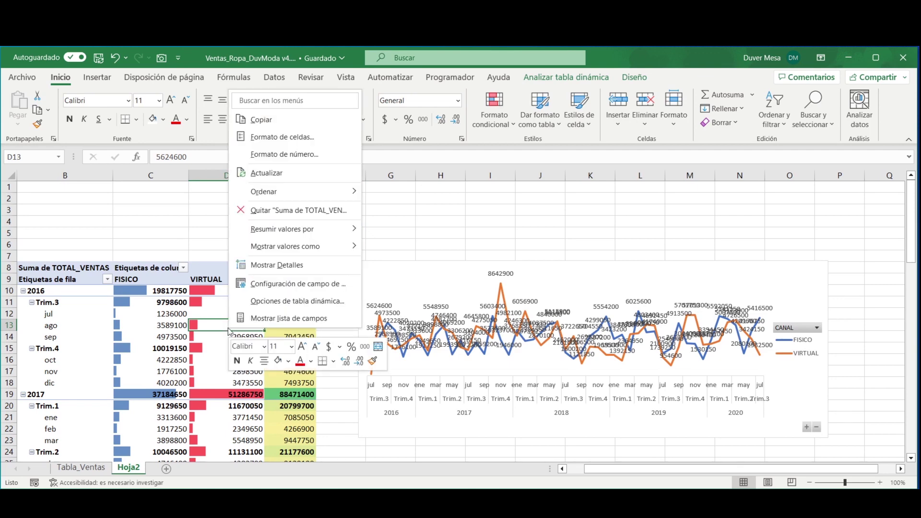
{"action": "left_click", "coordinate": [278, 154]}
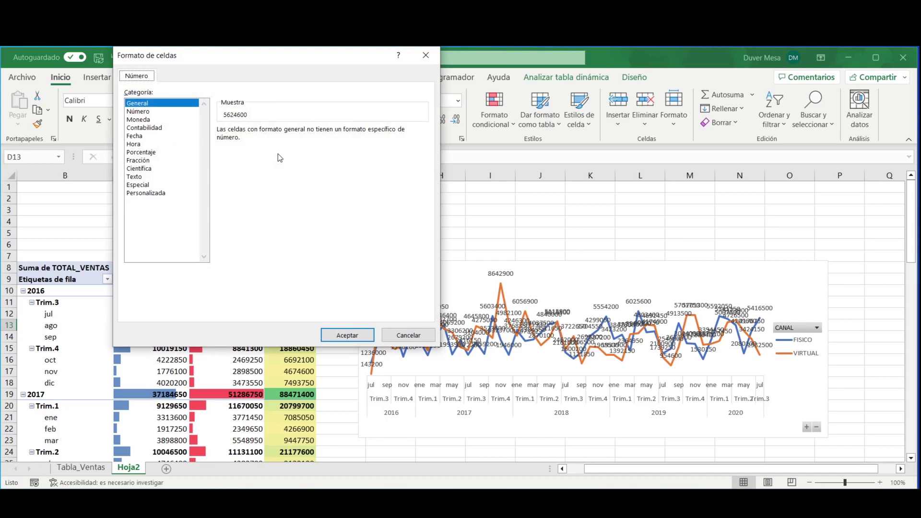
{"action": "left_click", "coordinate": [144, 121]}
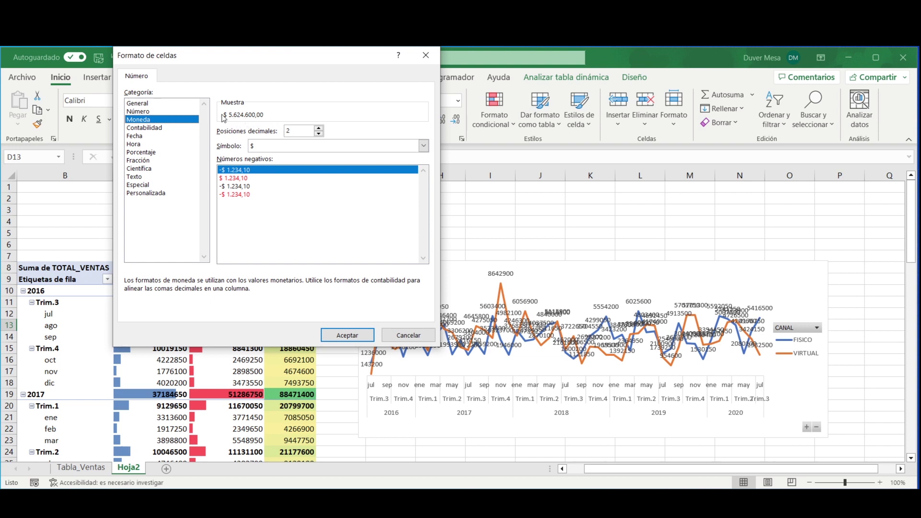
{"action": "left_click", "coordinate": [146, 193]}
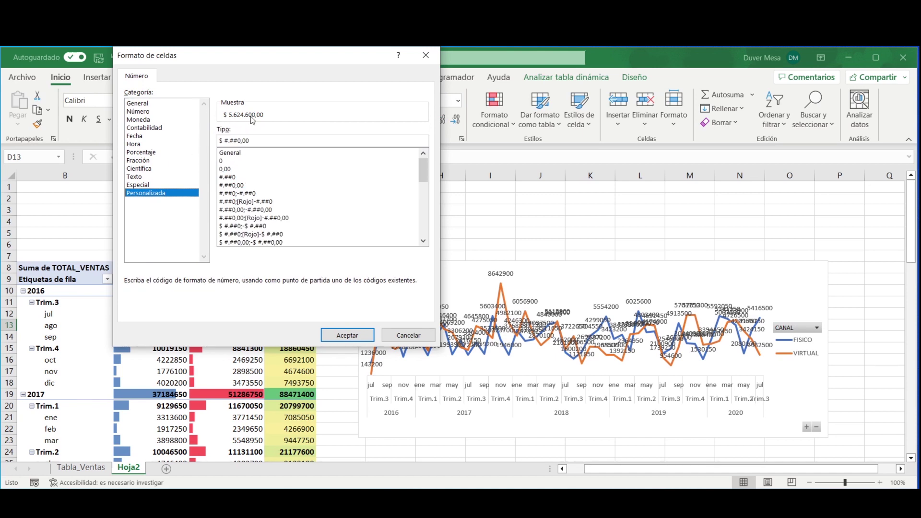
Step: Edit the custom format code to show sales as whole millions with an M suffix and no currency symbol, and apply it
{"action": "left_click", "coordinate": [225, 140]}
{"action": "key", "text": "BackSpace"}
{"action": "key", "text": "BackSpace"}
{"action": "left_click", "coordinate": [267, 141]}
{"action": "type", "text": "##"}
{"action": "key", "text": "BackSpace"}
{"action": "type", "text": "M"}
{"action": "left_click", "coordinate": [348, 336]}
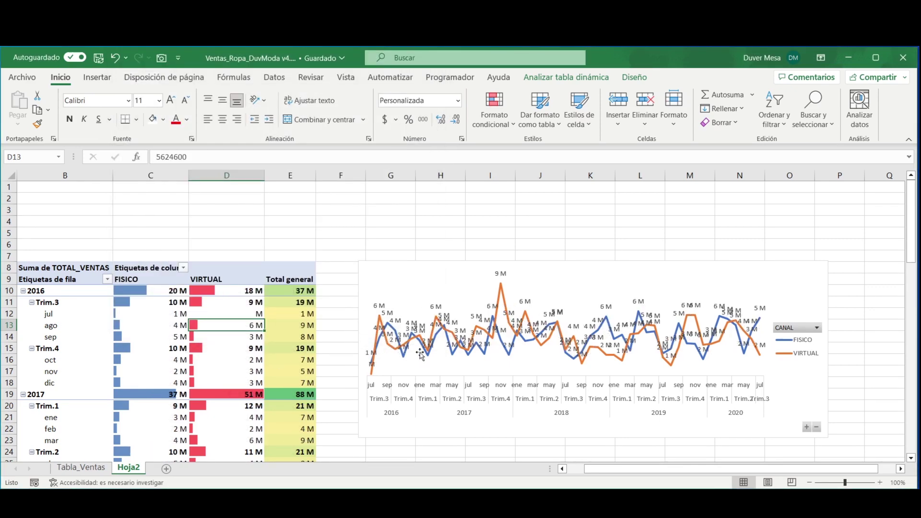
Step: Collapse the pivot chart's date axis one level, from months to quarters
{"action": "scroll", "coordinate": [435, 322], "scroll_direction": "down", "scroll_amount": 1}
{"action": "scroll", "coordinate": [379, 422], "scroll_direction": "down", "scroll_amount": 1}
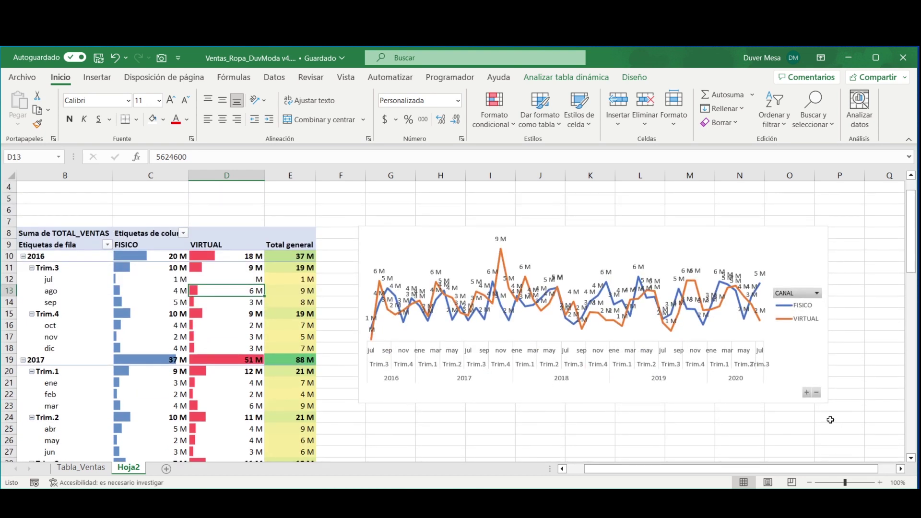
{"action": "left_click", "coordinate": [817, 394]}
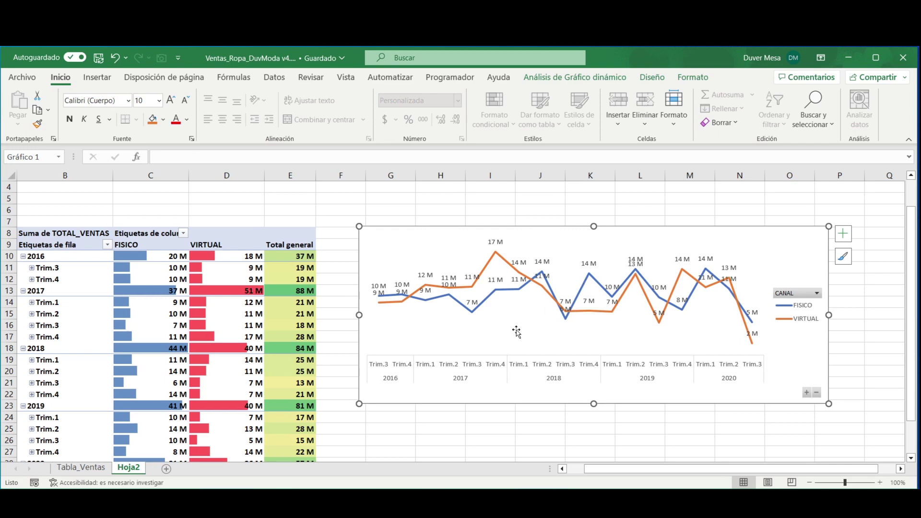
{"action": "left_click", "coordinate": [401, 416]}
{"action": "scroll", "coordinate": [375, 418], "scroll_direction": "up", "scroll_amount": 1}
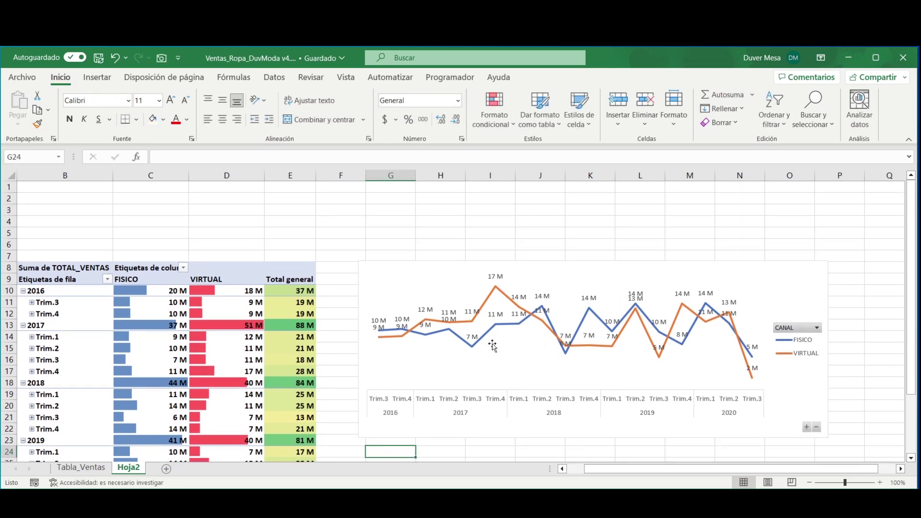
Step: Insert slicers for CANAL and Años (FECHA) from the pivot table and move them apart, aligned near row 2
{"action": "left_click", "coordinate": [243, 314]}
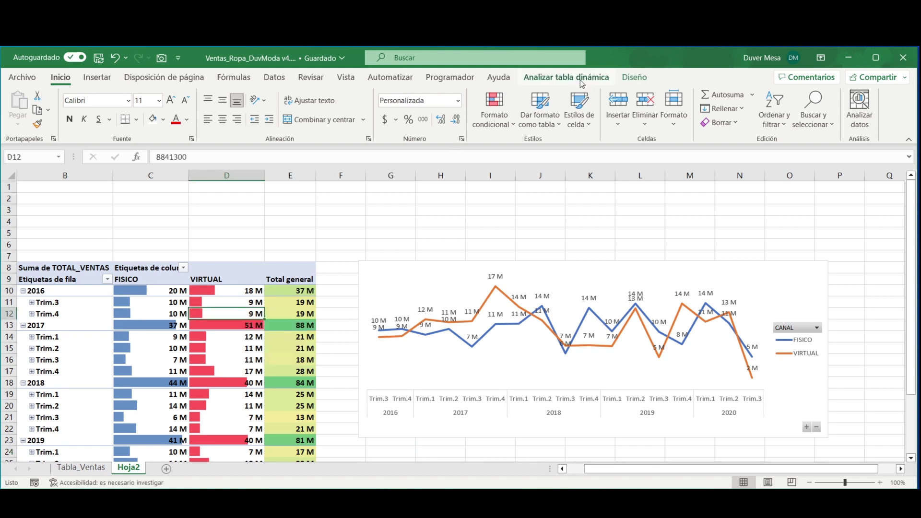
{"action": "left_click", "coordinate": [581, 81]}
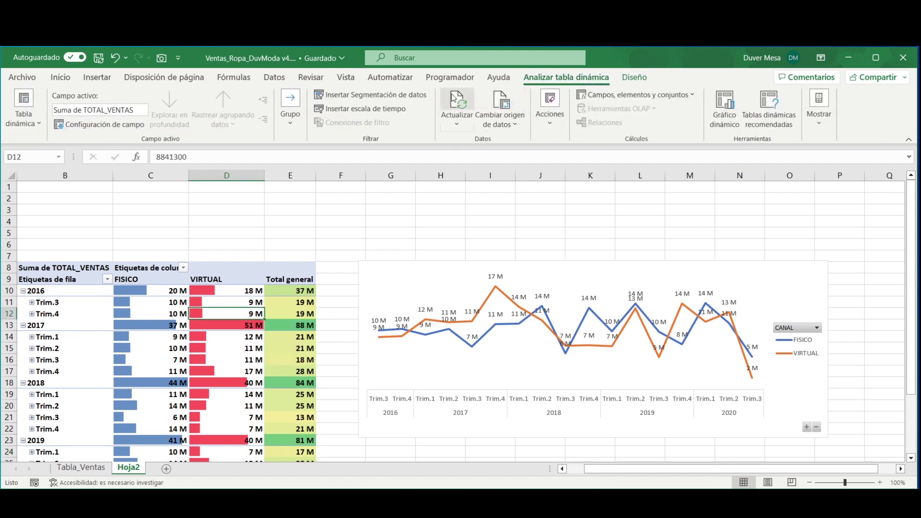
{"action": "left_click", "coordinate": [420, 95]}
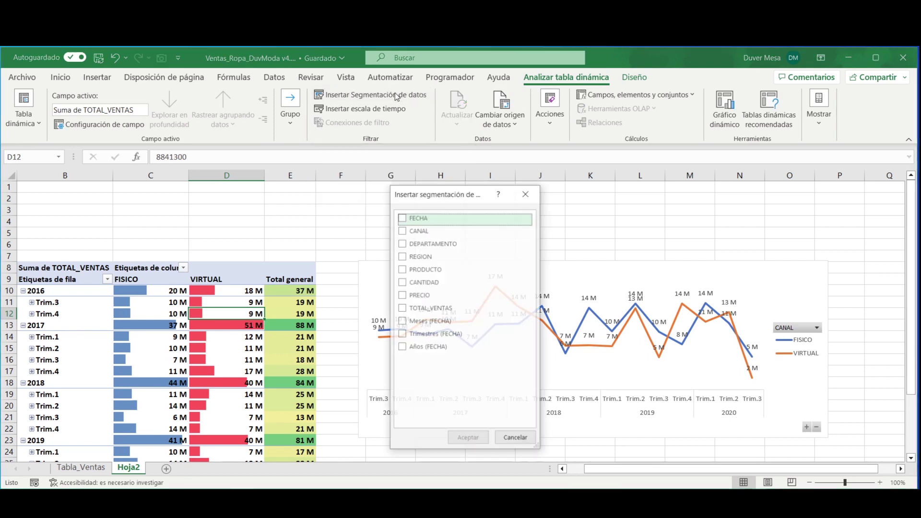
{"action": "left_click", "coordinate": [402, 232]}
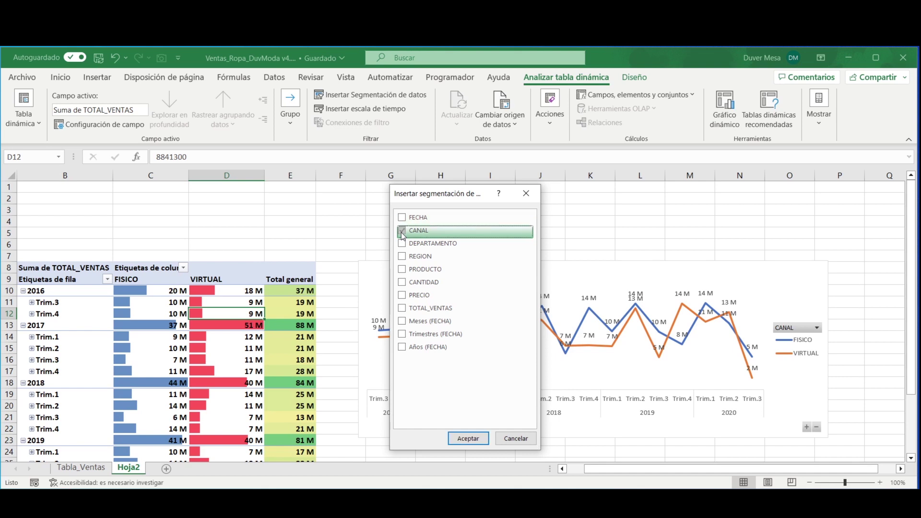
{"action": "left_click", "coordinate": [404, 348]}
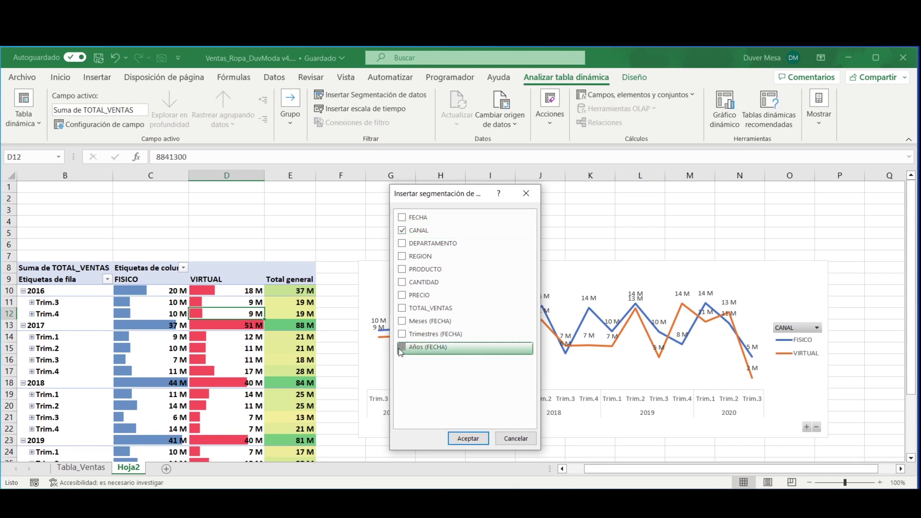
{"action": "left_click", "coordinate": [468, 438]}
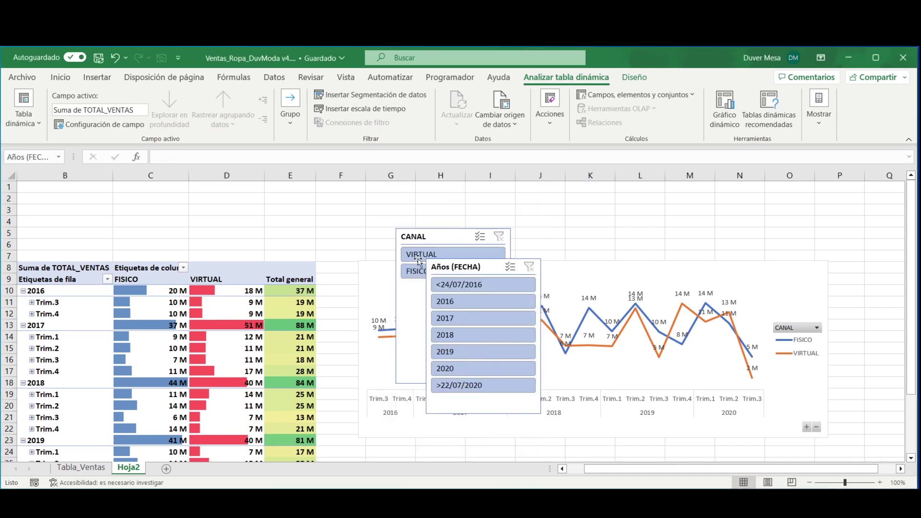
{"action": "left_click_drag", "start_coordinate": [421, 242], "coordinate": [390, 201]}
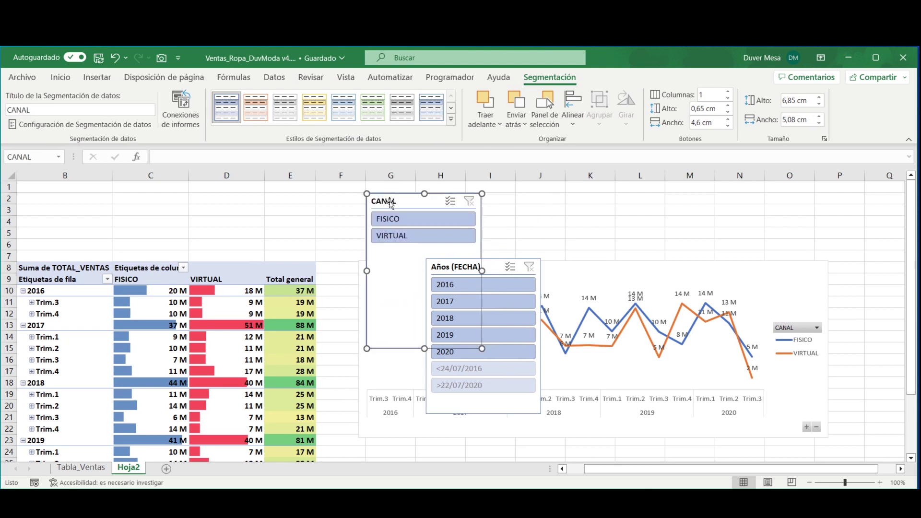
{"action": "left_click_drag", "start_coordinate": [481, 268], "coordinate": [584, 201]}
Step: Arrange the CANAL slicer in 2 columns and shrink it to 1.8 cm high and about 4.76 cm wide
{"action": "left_click", "coordinate": [409, 203]}
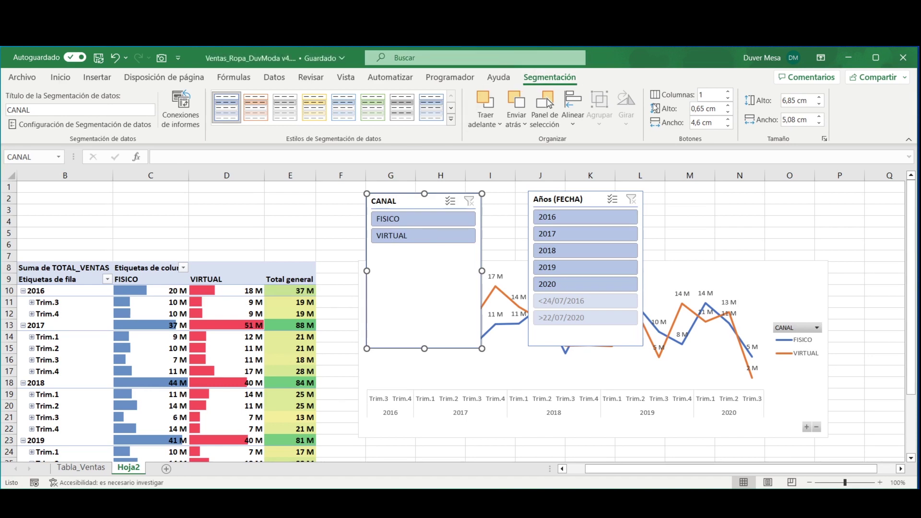
{"action": "left_click", "coordinate": [702, 96]}
{"action": "key", "text": "Return"}
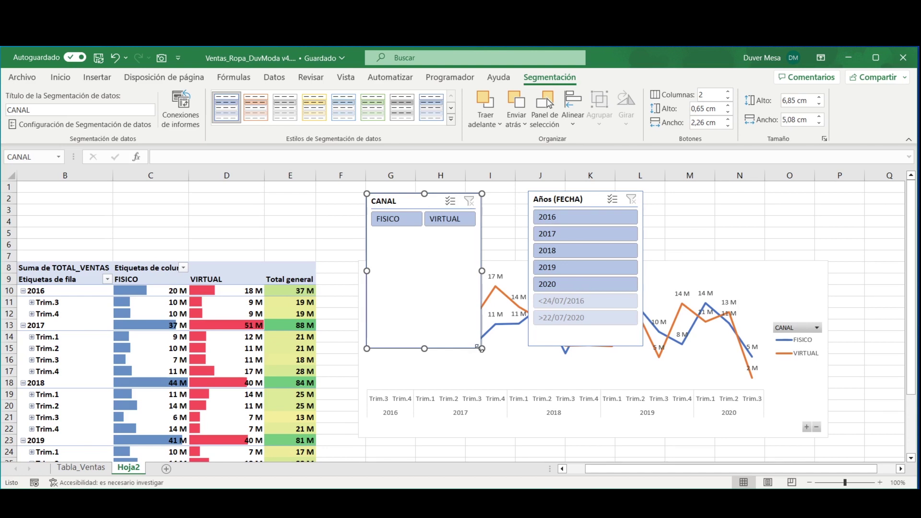
{"action": "left_click_drag", "start_coordinate": [482, 348], "coordinate": [474, 233]}
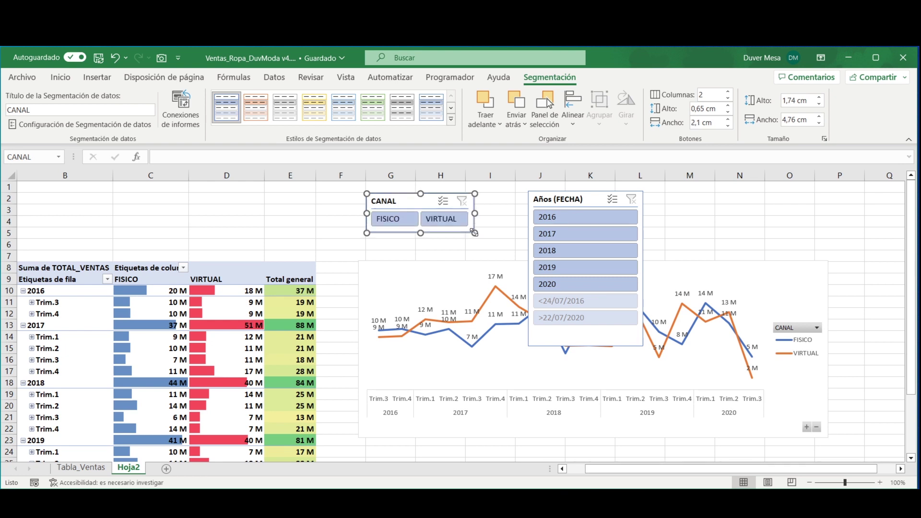
{"action": "left_click", "coordinate": [822, 99]}
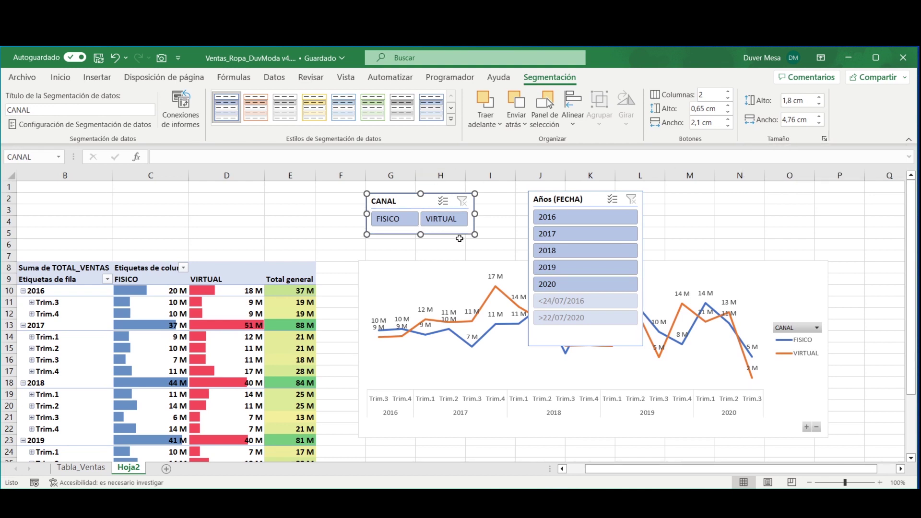
Step: Move the Años (FECHA) slicer next to the CANAL slicer and arrange its buttons in 5 columns
{"action": "left_click_drag", "start_coordinate": [551, 198], "coordinate": [509, 197]}
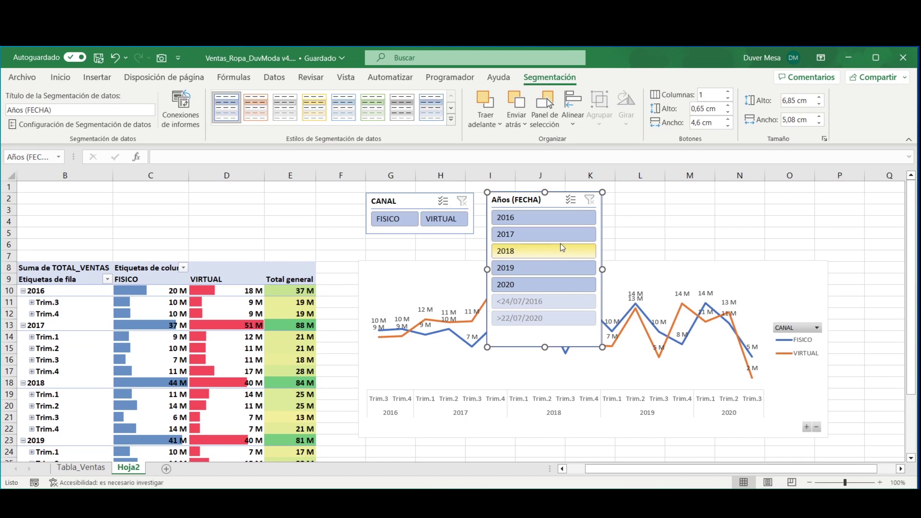
{"action": "left_click", "coordinate": [708, 96]}
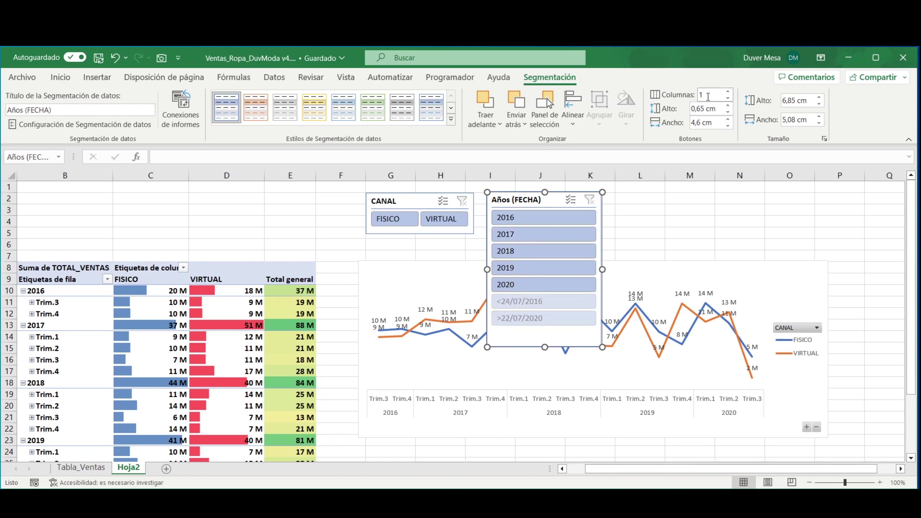
{"action": "type", "text": "5"}
{"action": "key", "text": "Return"}
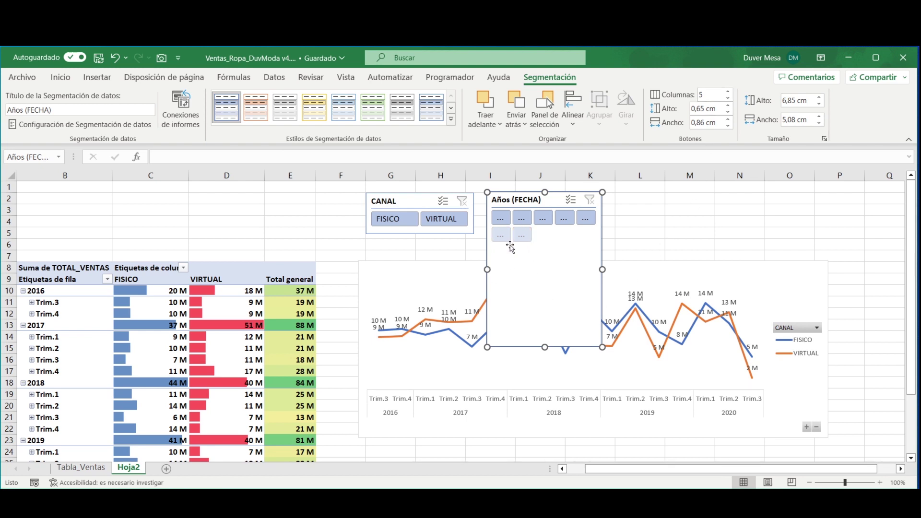
Step: Set the Años (FECHA) slicer to hide items that contain no data
{"action": "right_click", "coordinate": [528, 273]}
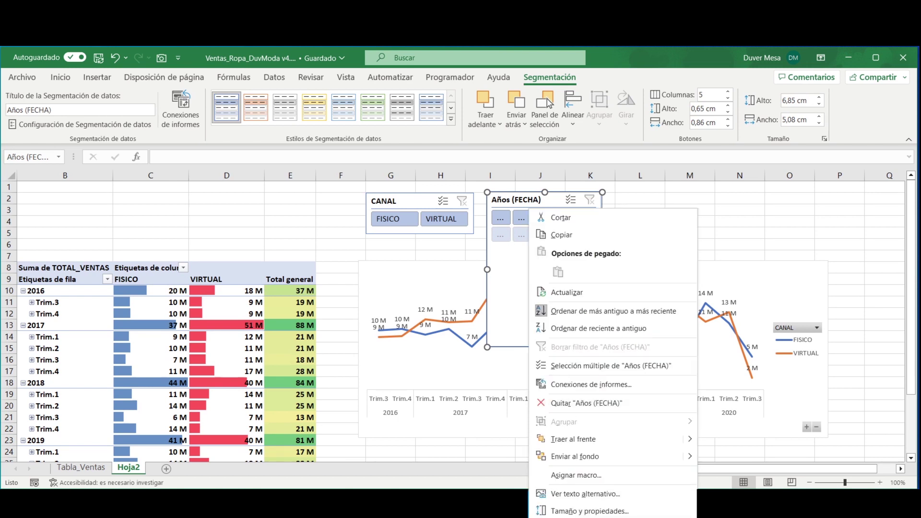
{"action": "key", "text": "Escape"}
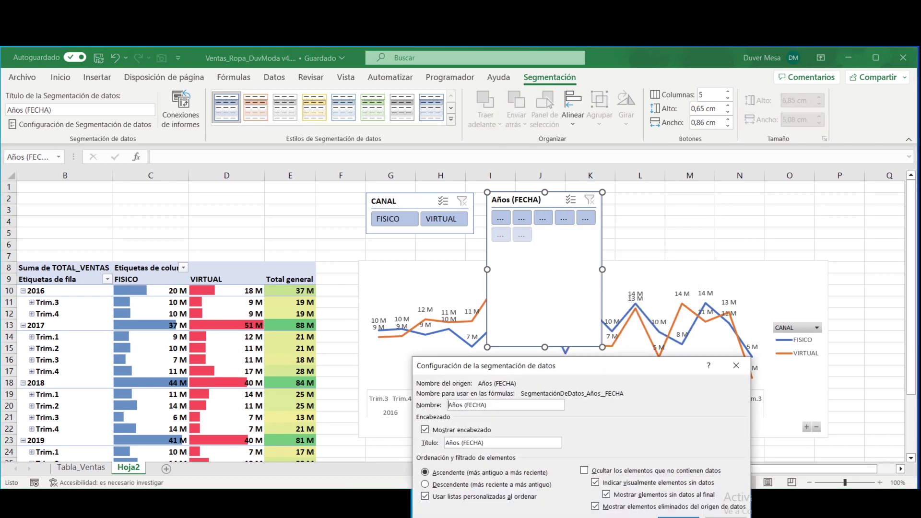
{"action": "left_click", "coordinate": [585, 471]}
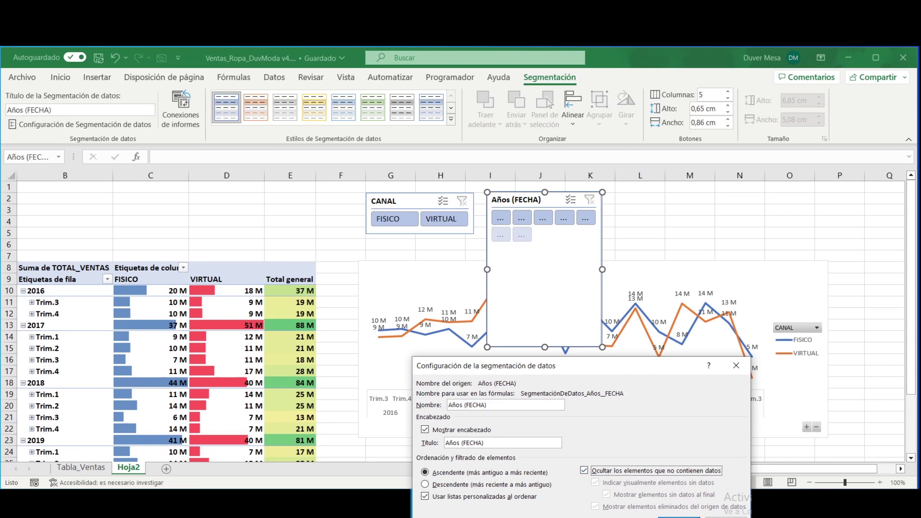
{"action": "left_click", "coordinate": [679, 517]}
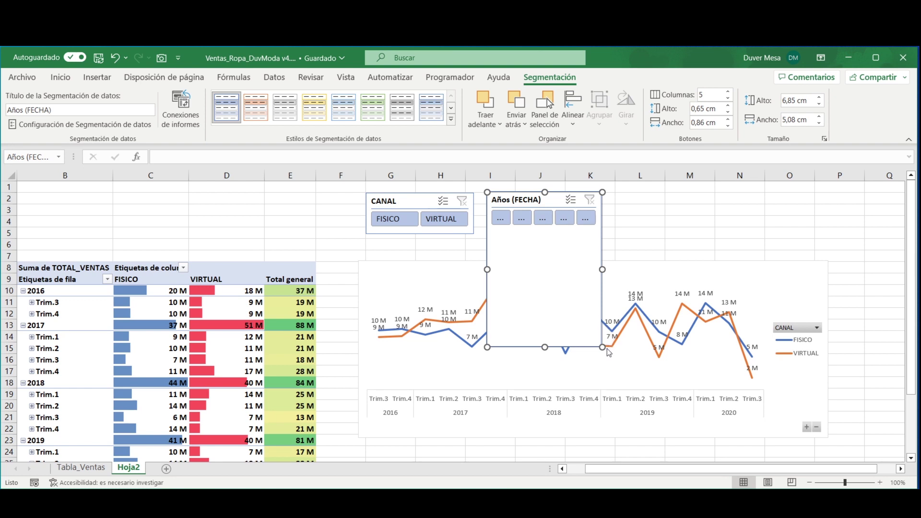
Step: Resize the Años (FECHA) slicer to about 7.11 cm wide and 1.8 cm high, and deselect it
{"action": "left_click_drag", "start_coordinate": [602, 348], "coordinate": [649, 234]}
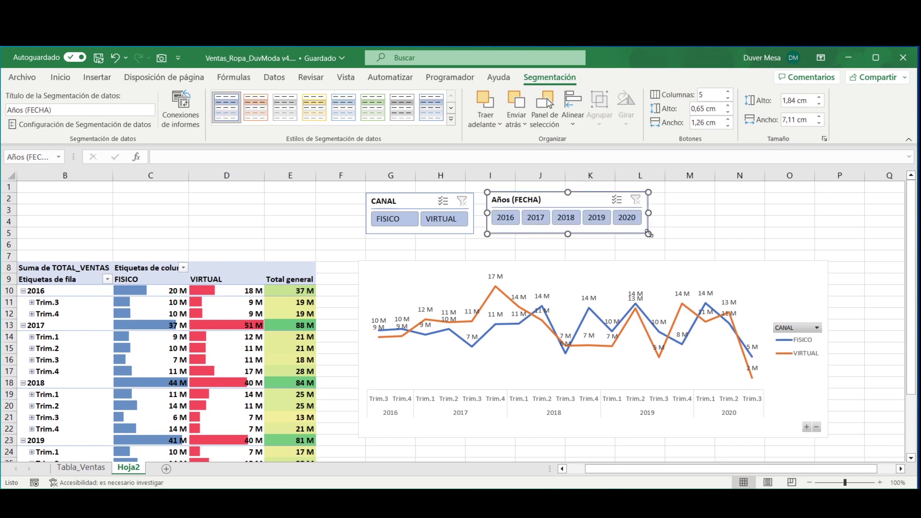
{"action": "left_click", "coordinate": [821, 106]}
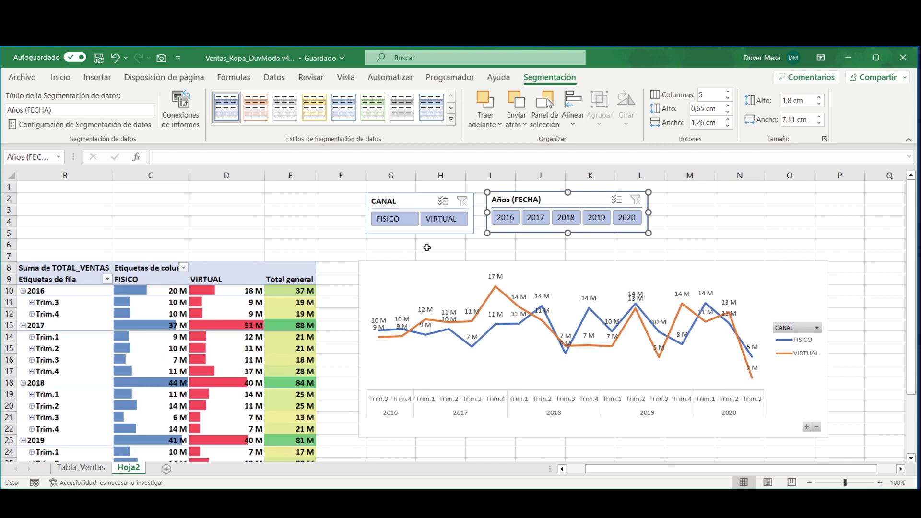
{"action": "left_click", "coordinate": [426, 245]}
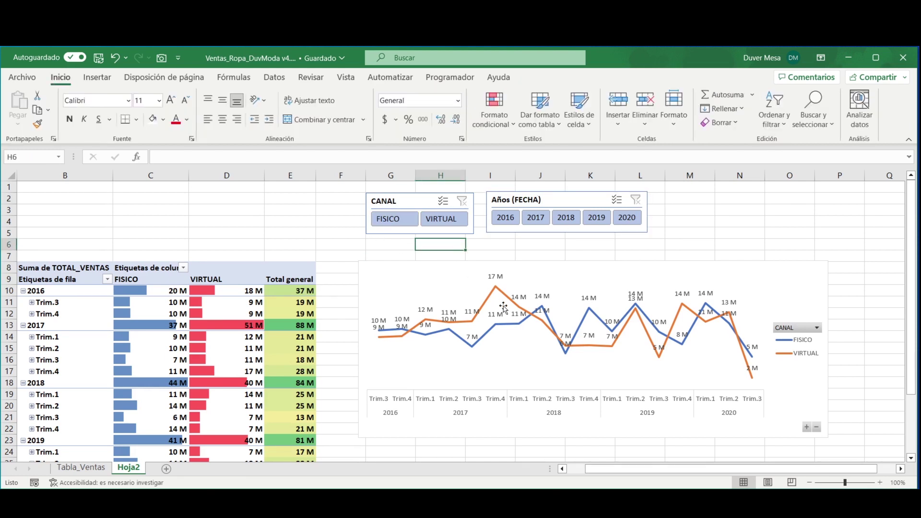
Step: Try the CANAL slicer by filtering to FISICO and to VIRTUAL, and clear its filter
{"action": "left_click", "coordinate": [390, 223]}
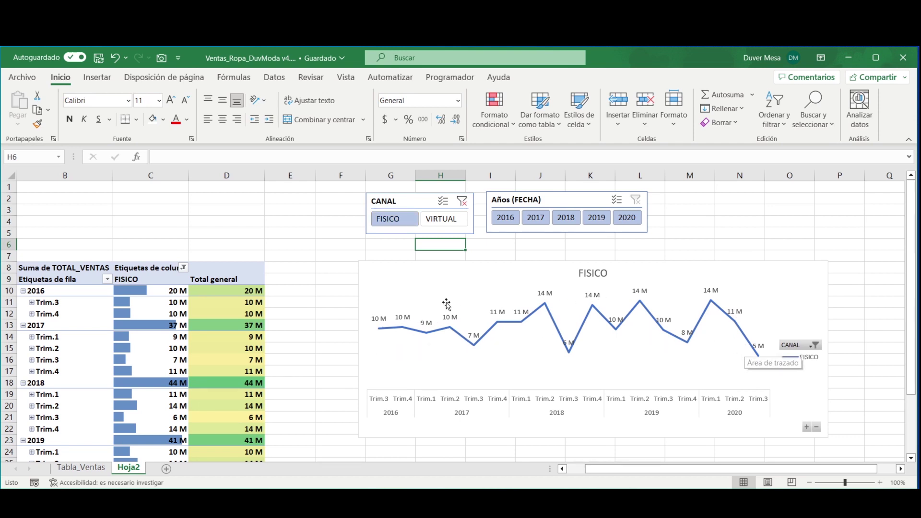
{"action": "left_click", "coordinate": [450, 223]}
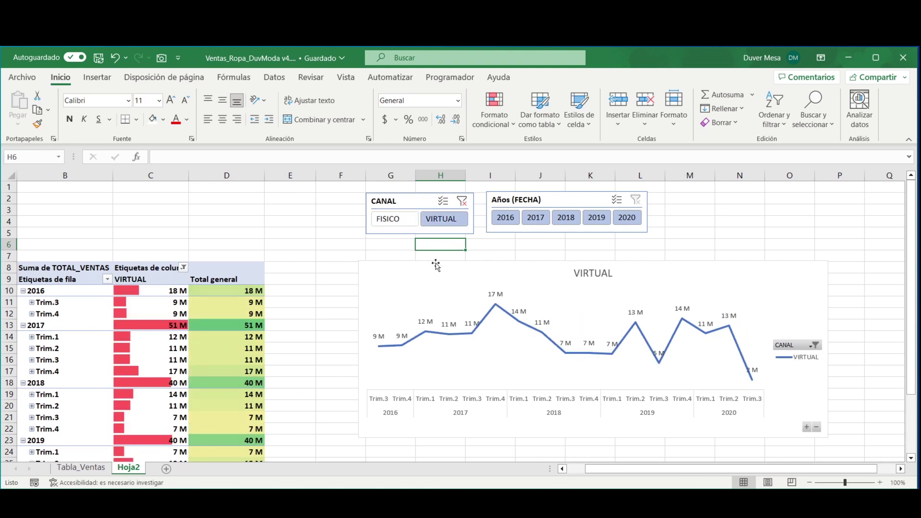
{"action": "left_click", "coordinate": [397, 221]}
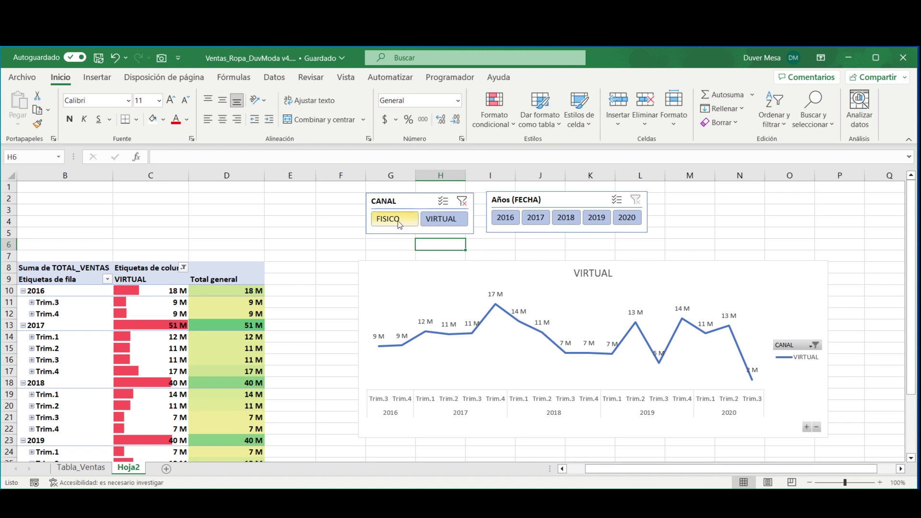
{"action": "left_click", "coordinate": [462, 201]}
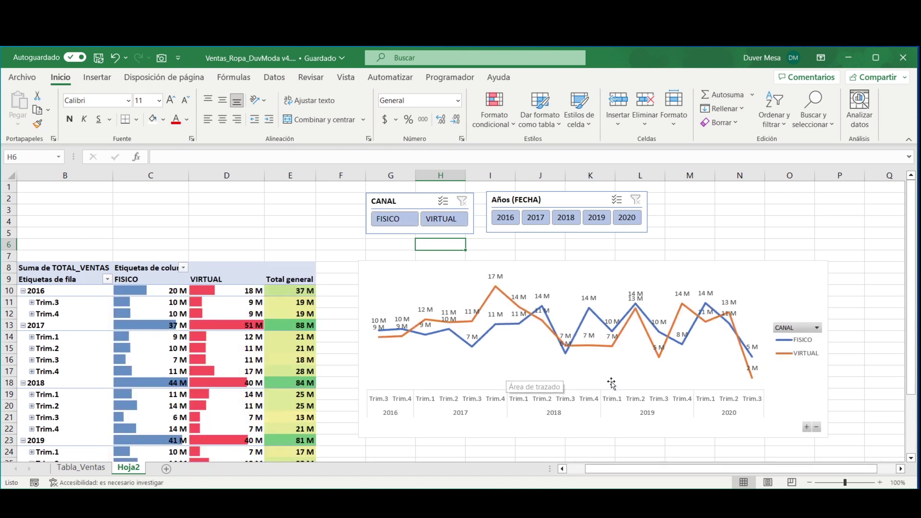
Step: Change the line colour of the VIRTUAL series in the pivot chart to solid red
{"action": "left_click", "coordinate": [653, 346]}
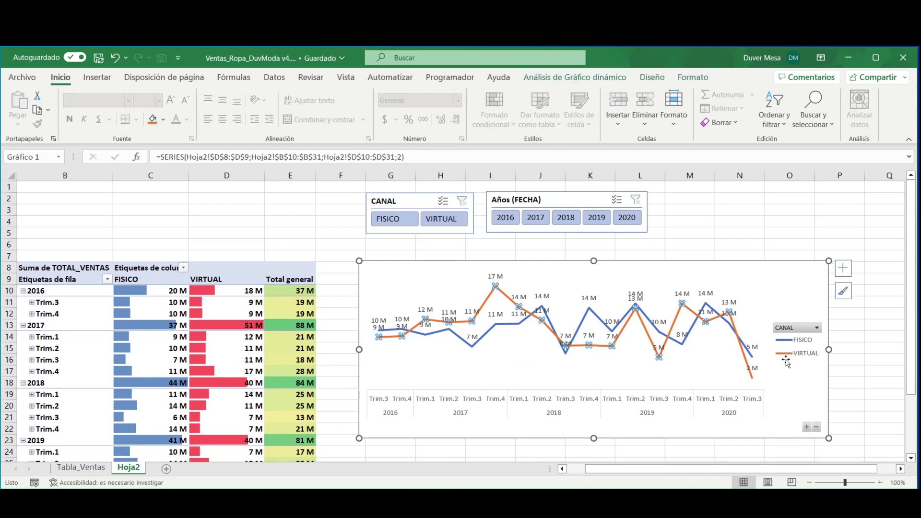
{"action": "left_click", "coordinate": [842, 275]}
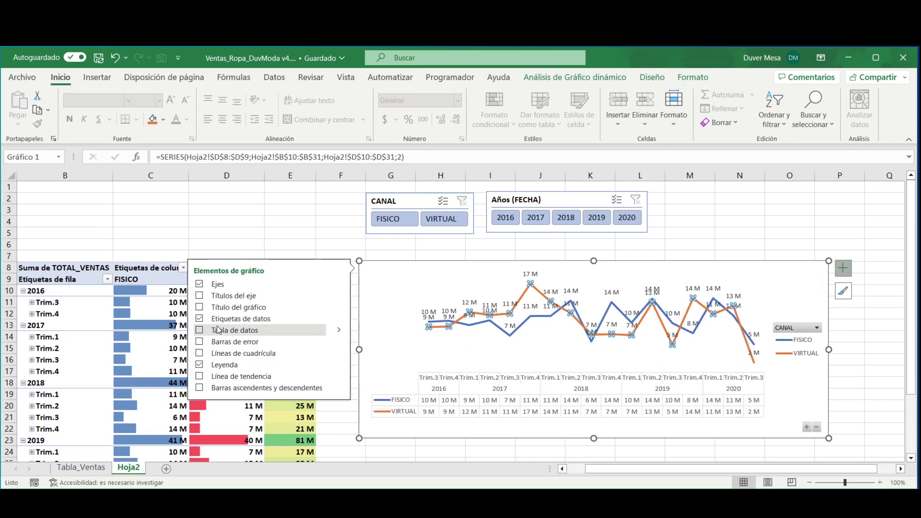
{"action": "left_click", "coordinate": [340, 321]}
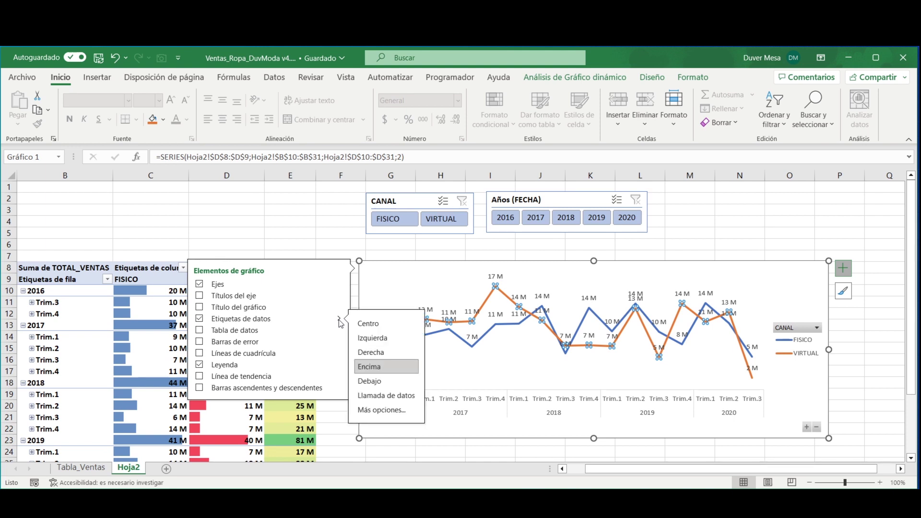
{"action": "left_click", "coordinate": [383, 410]}
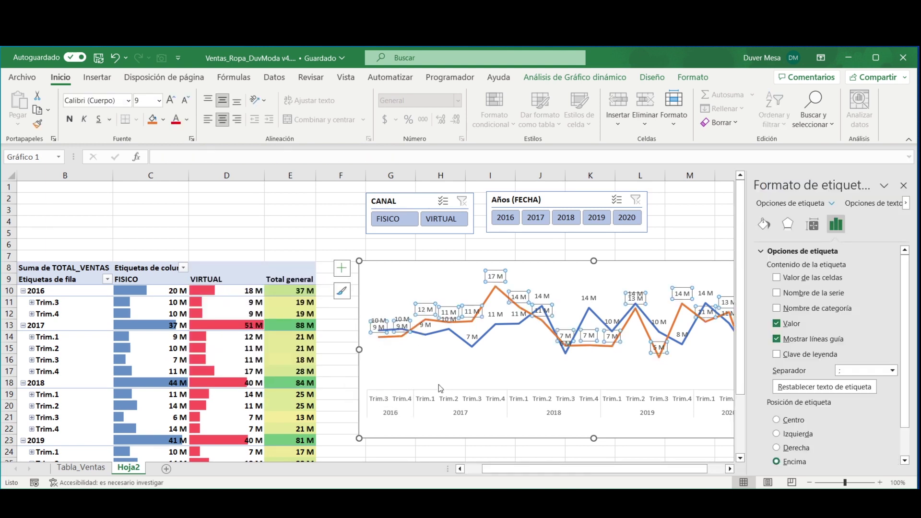
{"action": "left_click", "coordinate": [460, 339]}
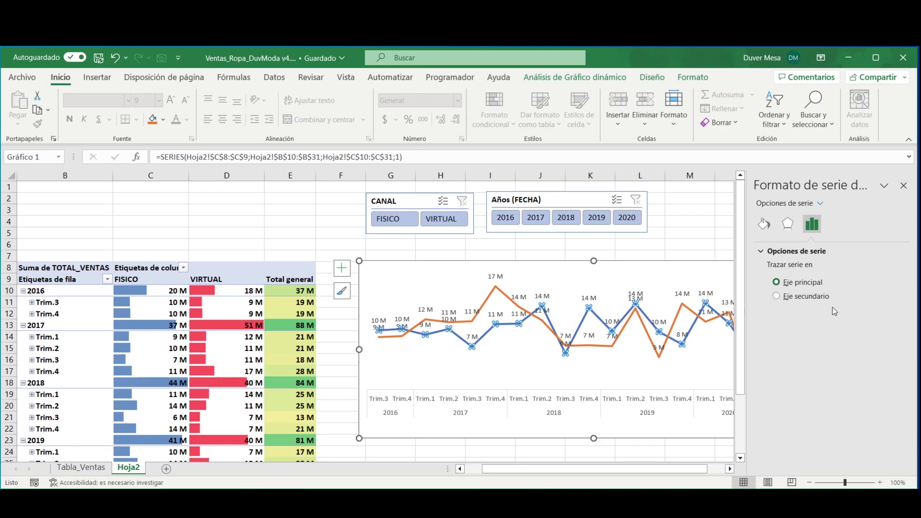
{"action": "left_click", "coordinate": [485, 306]}
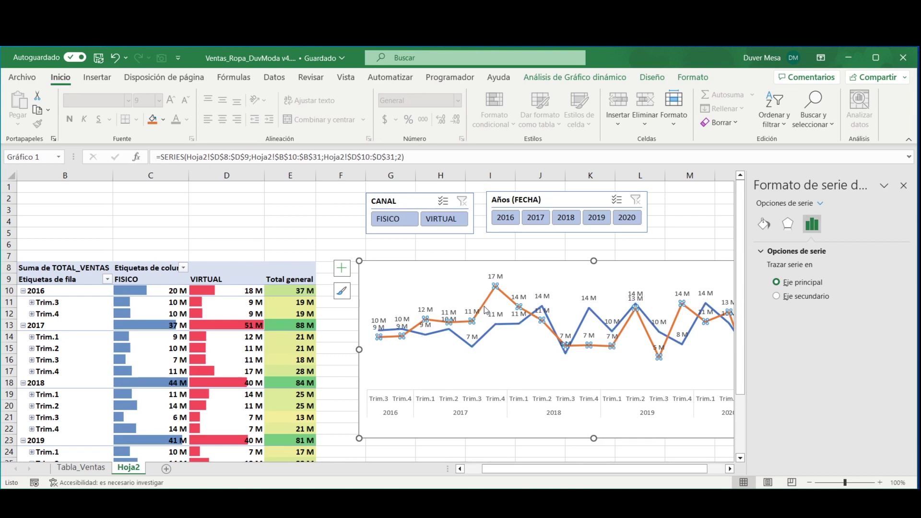
{"action": "left_click", "coordinate": [765, 224]}
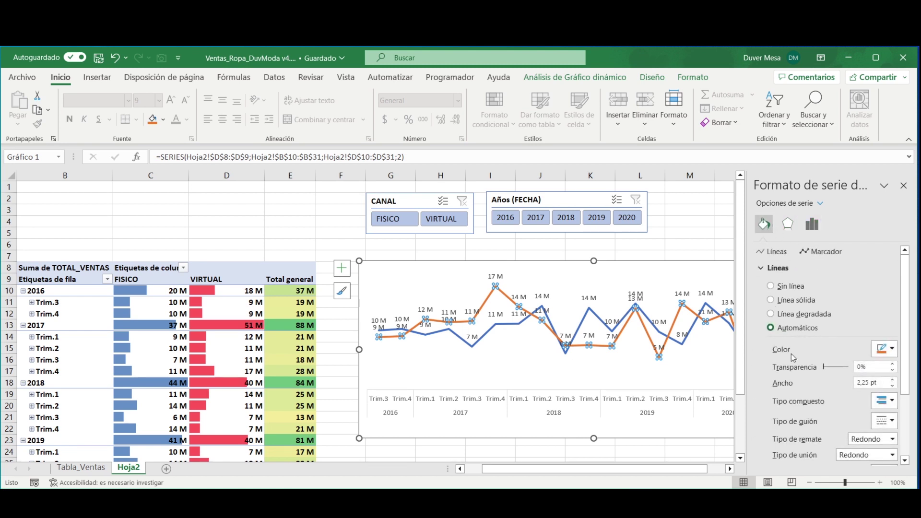
{"action": "left_click", "coordinate": [893, 350]}
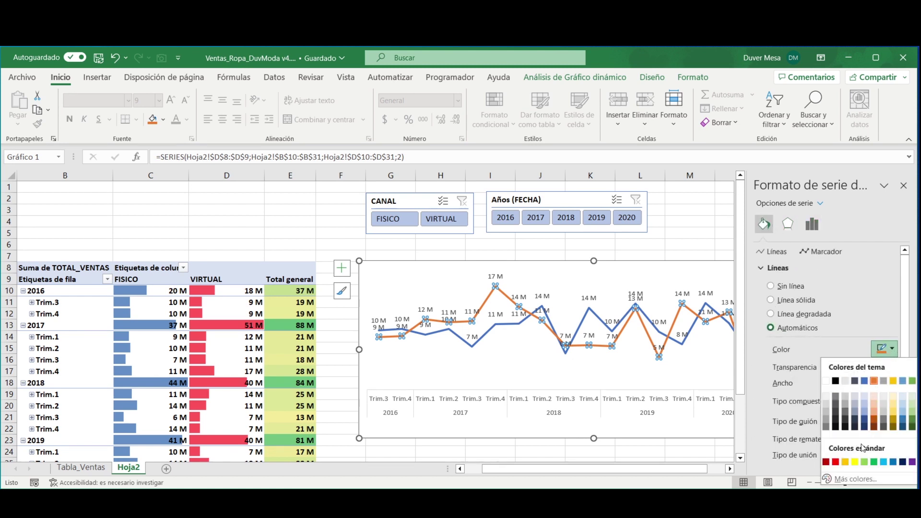
{"action": "left_click", "coordinate": [836, 462]}
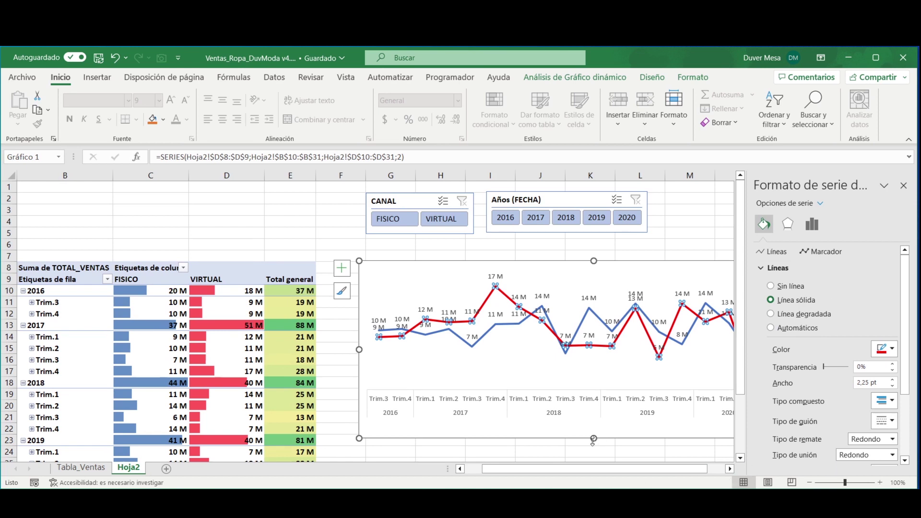
Step: Deselect the chart and try the CANAL slicer by filtering to VIRTUAL and to FISICO
{"action": "scroll", "coordinate": [649, 468], "scroll_direction": "right", "scroll_amount": 2}
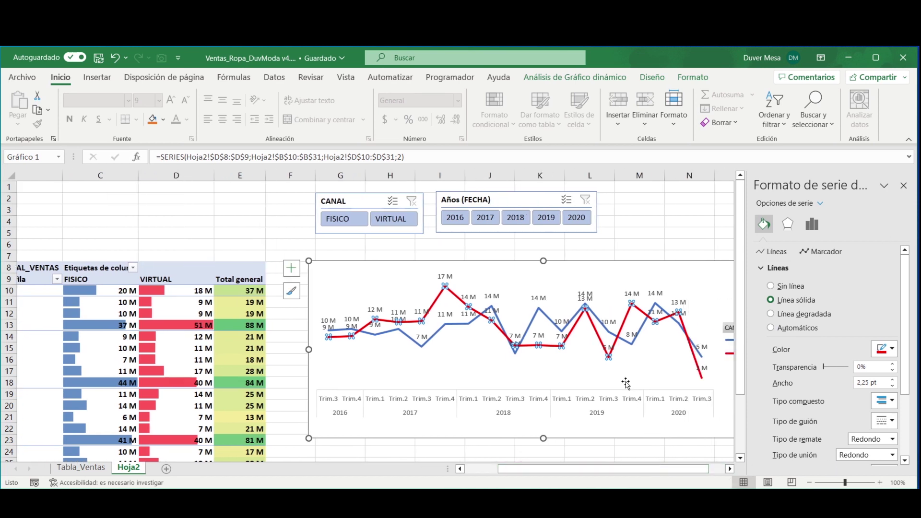
{"action": "left_click", "coordinate": [431, 449]}
{"action": "left_click_drag", "start_coordinate": [552, 471], "coordinate": [565, 471]}
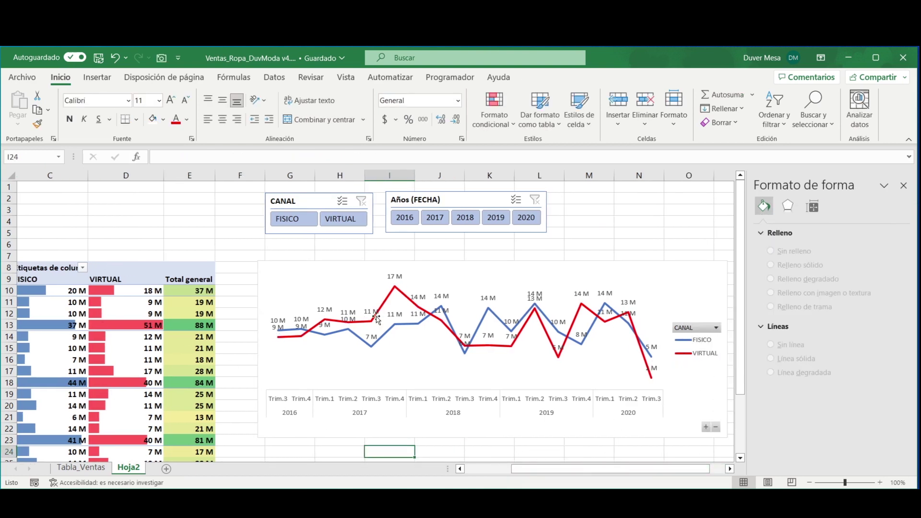
{"action": "left_click", "coordinate": [341, 220]}
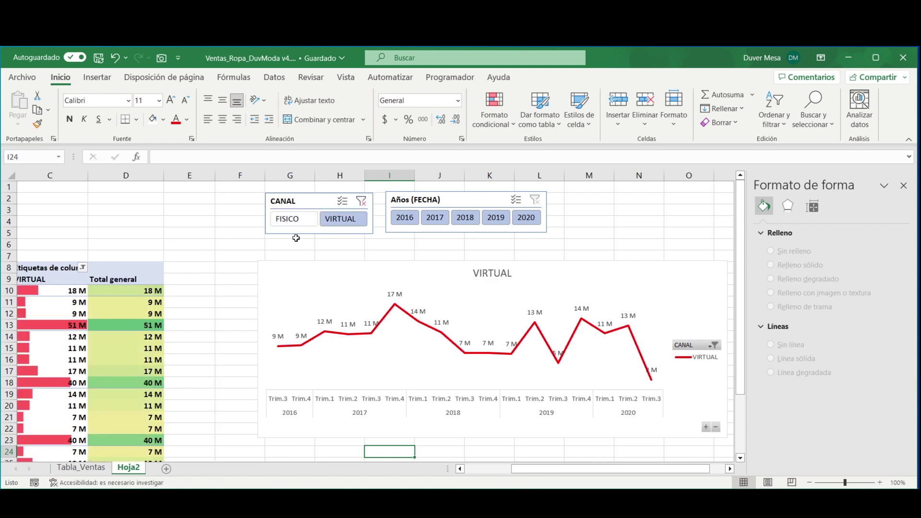
{"action": "left_click", "coordinate": [295, 220]}
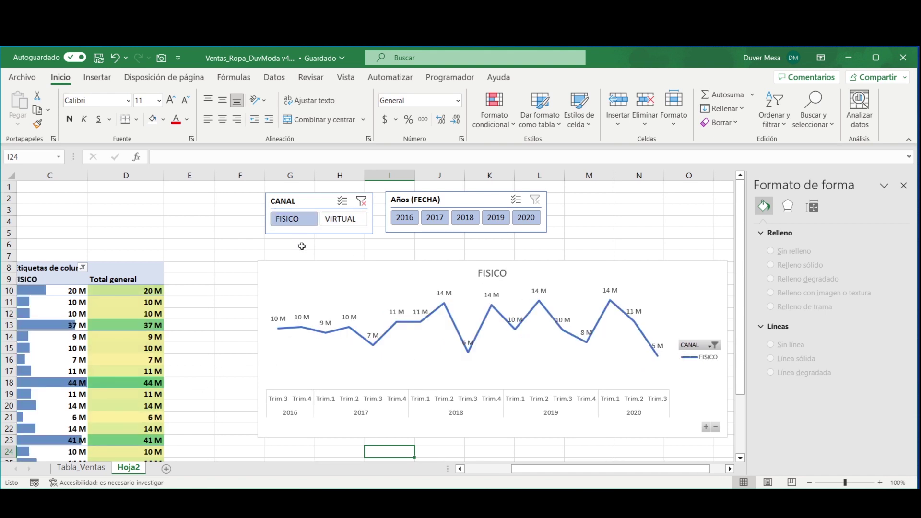
Step: Narrow column E to a thin gap and move the pivot chart and both slicers over beside the pivot table, starting at column F
{"action": "left_click", "coordinate": [207, 239]}
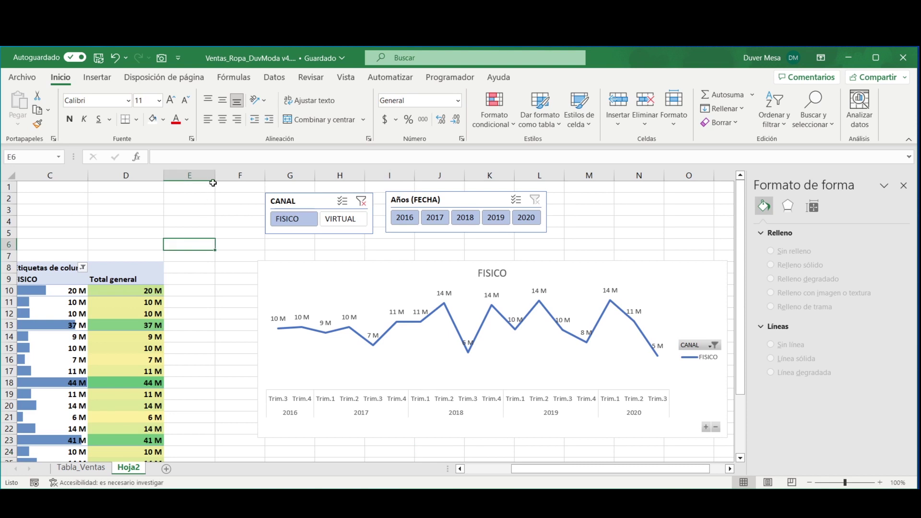
{"action": "left_click_drag", "start_coordinate": [215, 176], "coordinate": [178, 185]}
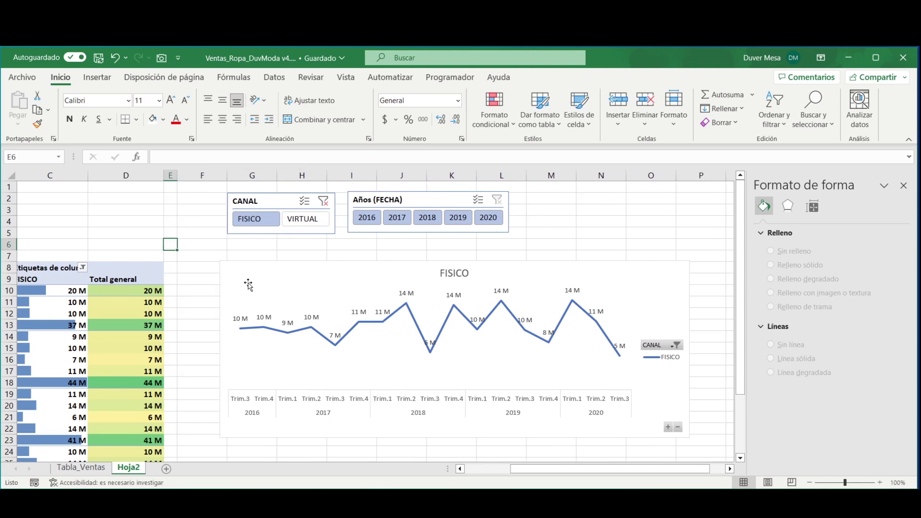
{"action": "left_click_drag", "start_coordinate": [256, 285], "coordinate": [213, 283]}
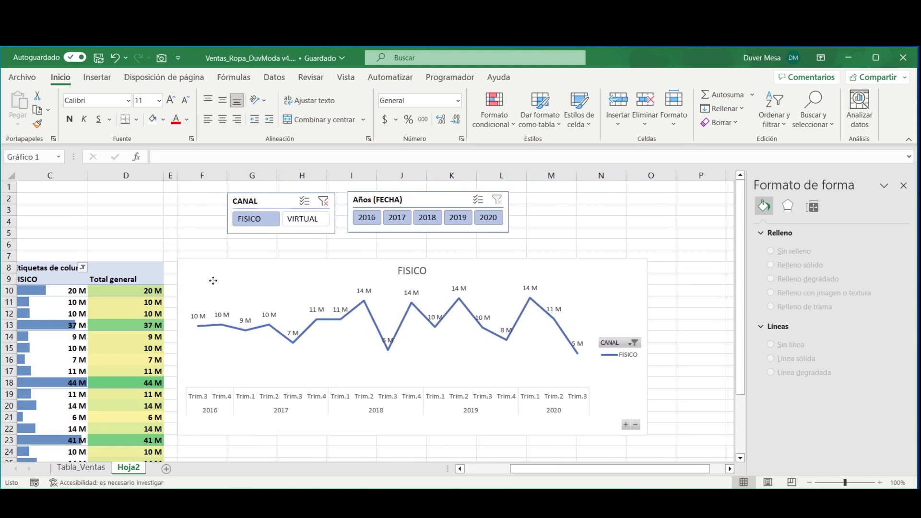
{"action": "left_click_drag", "start_coordinate": [242, 206], "coordinate": [195, 202]}
{"action": "left_click_drag", "start_coordinate": [356, 199], "coordinate": [302, 201]}
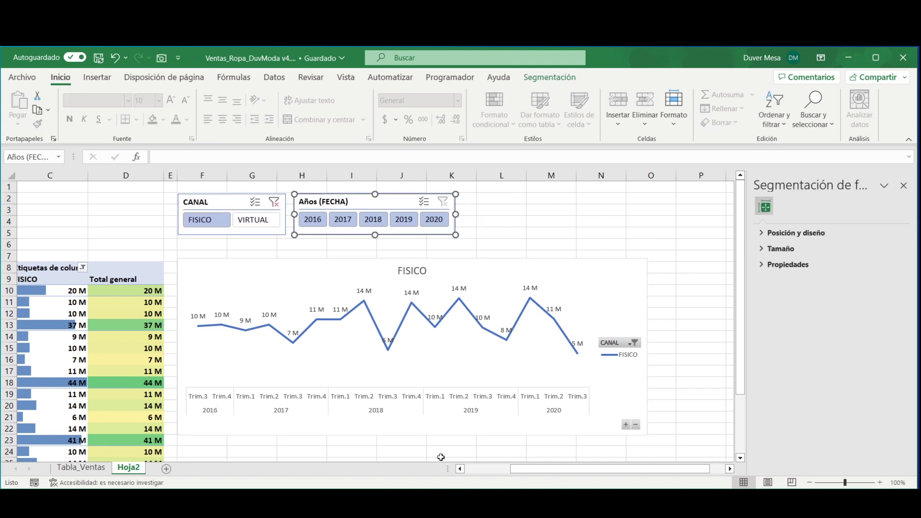
Step: Narrow column A to a slim margin, close the slicer formatting options and deselect the slicer
{"action": "left_click_drag", "start_coordinate": [528, 469], "coordinate": [475, 467]}
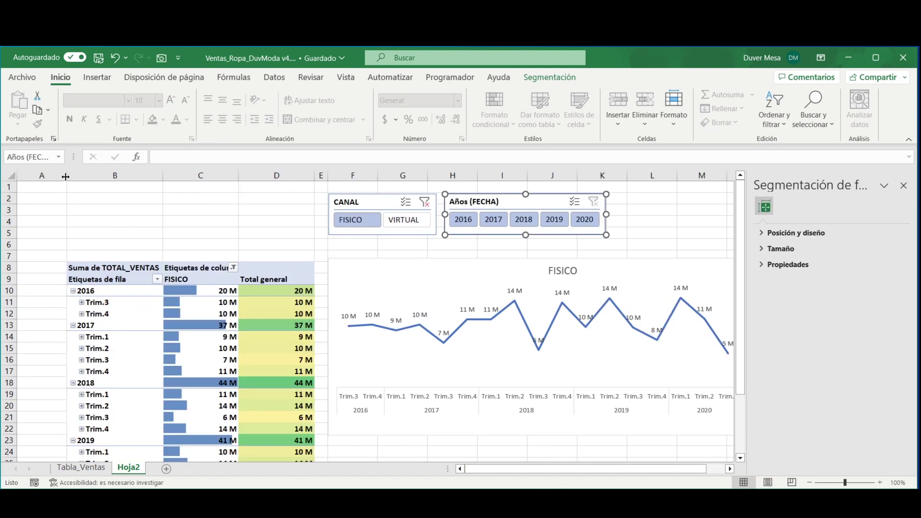
{"action": "left_click_drag", "start_coordinate": [66, 176], "coordinate": [30, 184]}
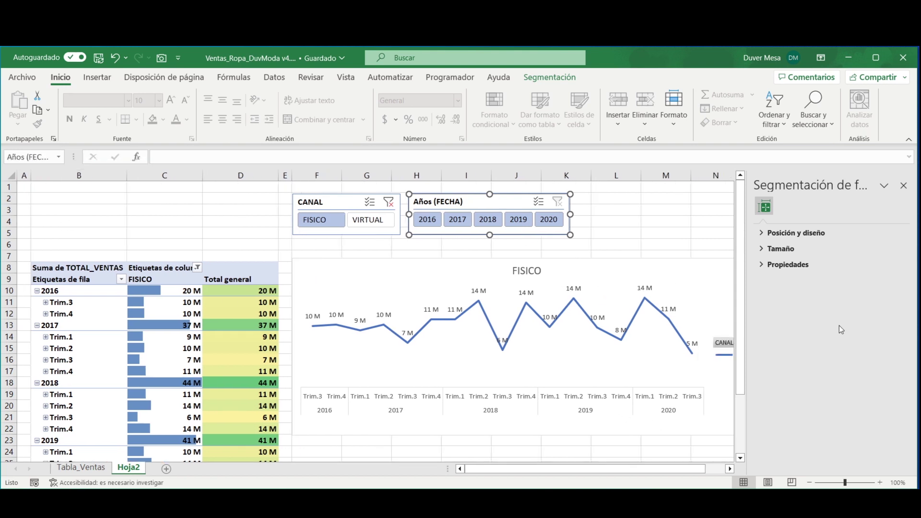
{"action": "left_click", "coordinate": [902, 187]}
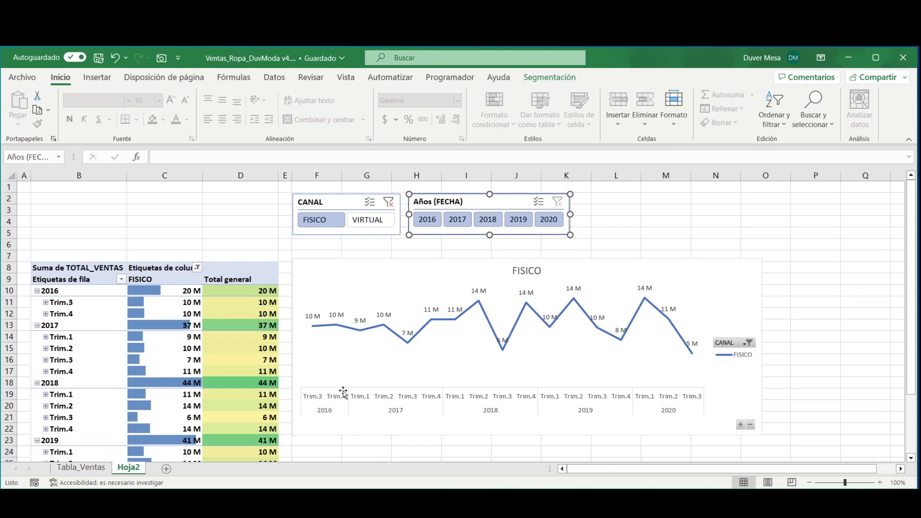
{"action": "left_click", "coordinate": [269, 364]}
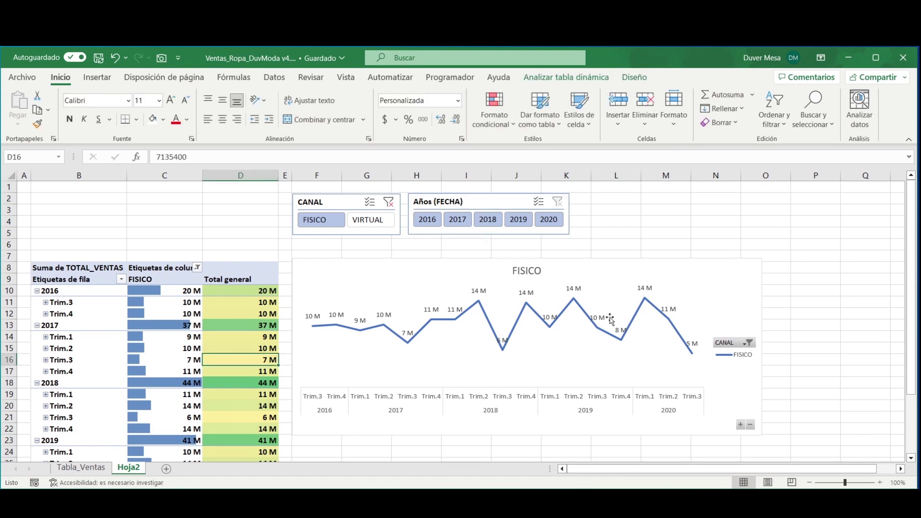
Step: Enlarge the pivot chart so that it extends to column P and down to row 23
{"action": "scroll", "coordinate": [288, 336], "scroll_direction": "down", "scroll_amount": 1}
{"action": "scroll", "coordinate": [289, 335], "scroll_direction": "up", "scroll_amount": 1}
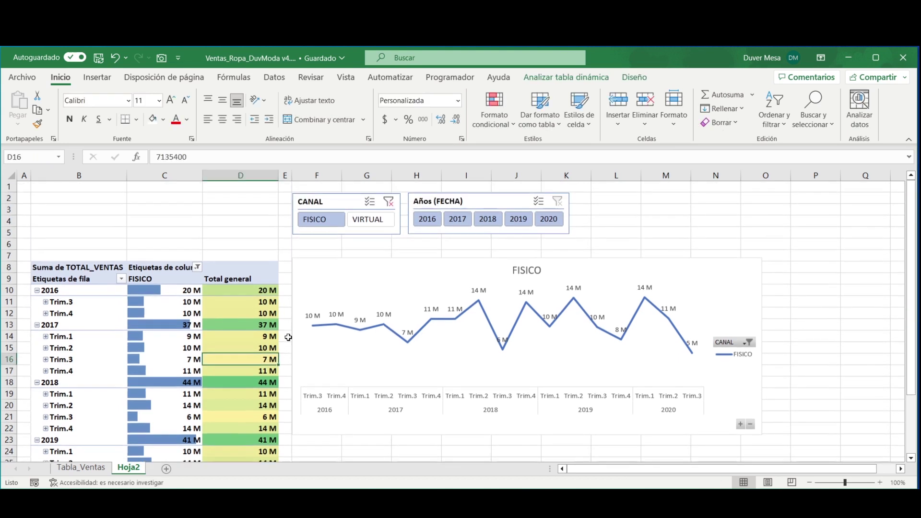
{"action": "scroll", "coordinate": [289, 317], "scroll_direction": "down", "scroll_amount": 1}
{"action": "scroll", "coordinate": [290, 318], "scroll_direction": "up", "scroll_amount": 1}
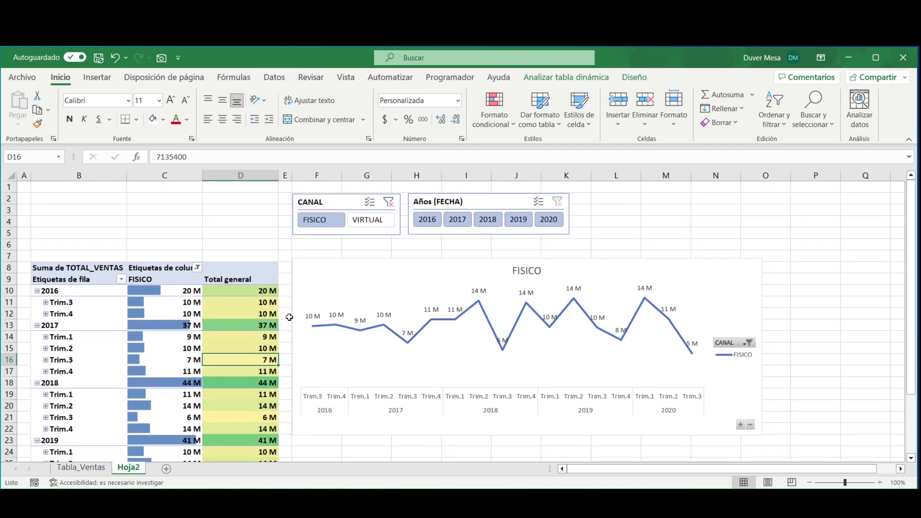
{"action": "left_click", "coordinate": [726, 433]}
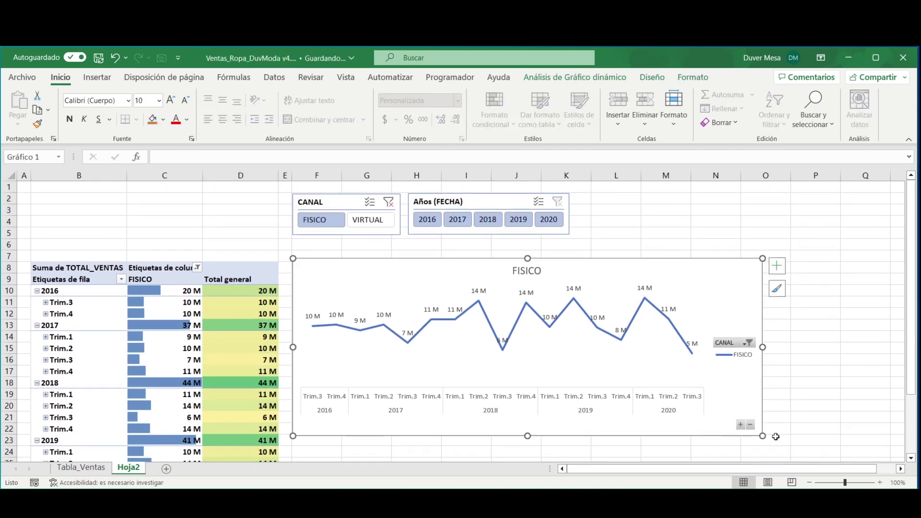
{"action": "left_click_drag", "start_coordinate": [764, 436], "coordinate": [883, 448]}
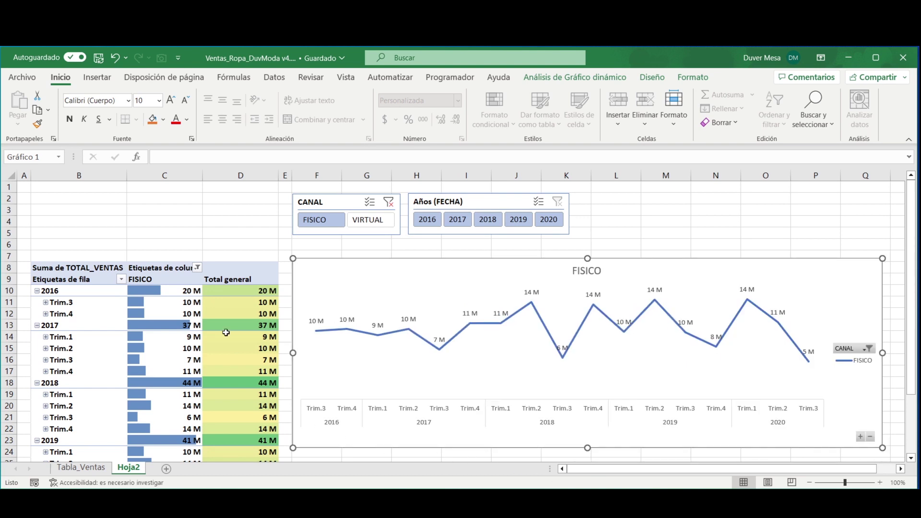
Step: Deselect the chart and hide the worksheet's gridlines
{"action": "left_click", "coordinate": [237, 246]}
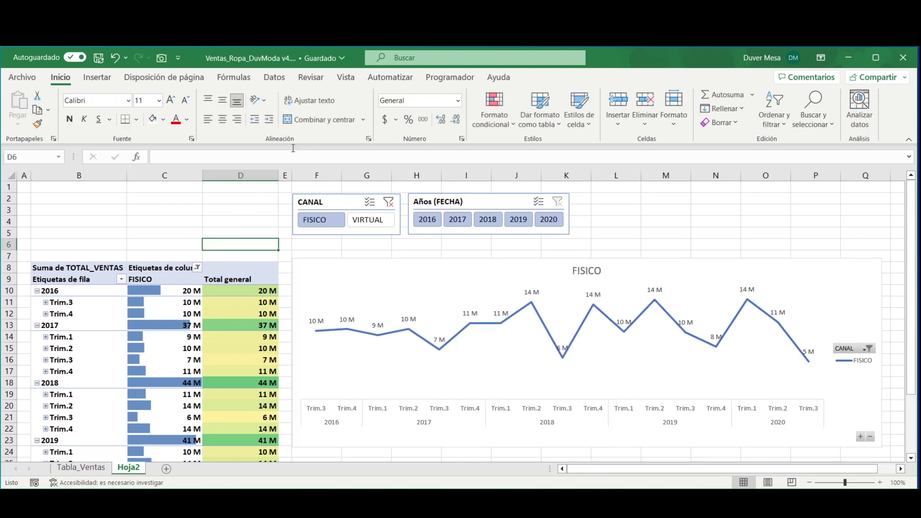
{"action": "left_click", "coordinate": [342, 79]}
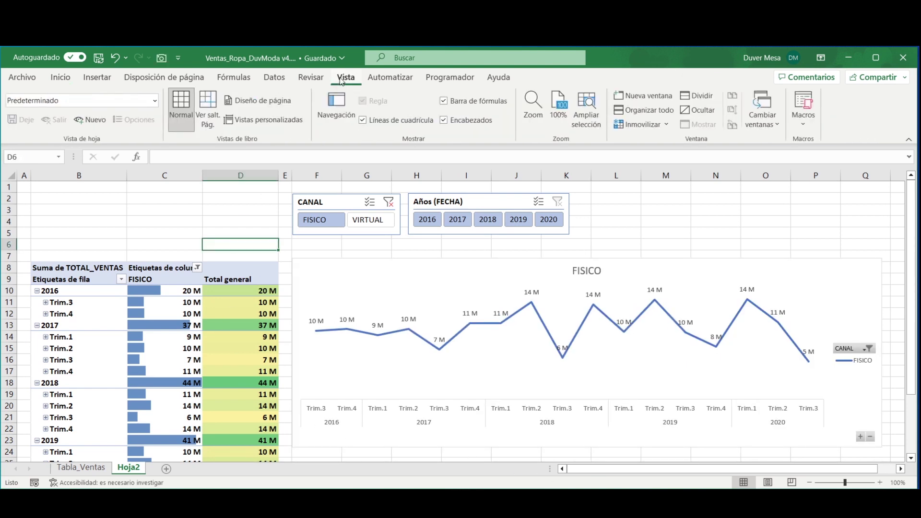
{"action": "left_click", "coordinate": [363, 121]}
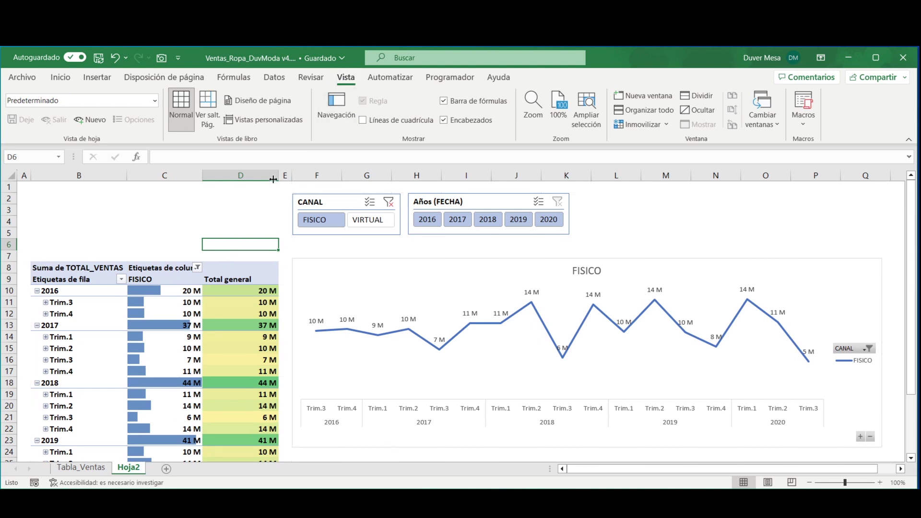
Step: Fill the entire worksheet background with black
{"action": "left_click", "coordinate": [11, 174]}
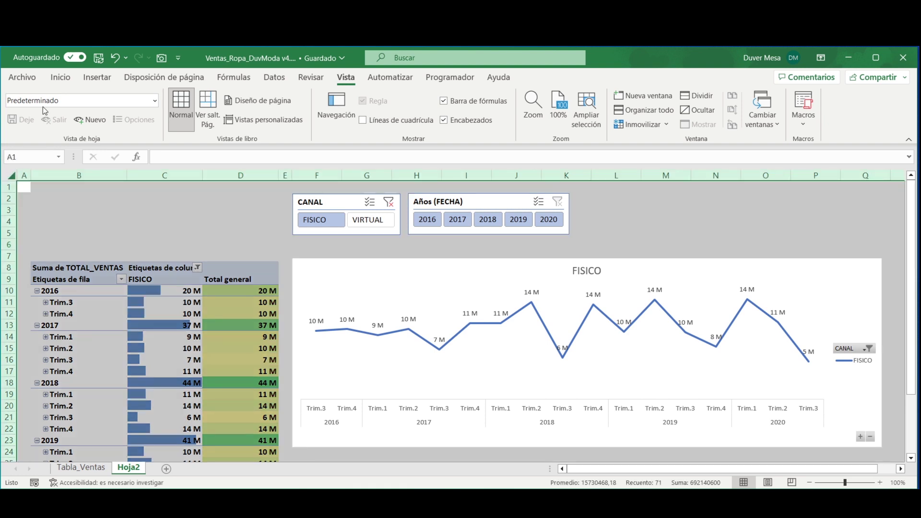
{"action": "left_click", "coordinate": [60, 79]}
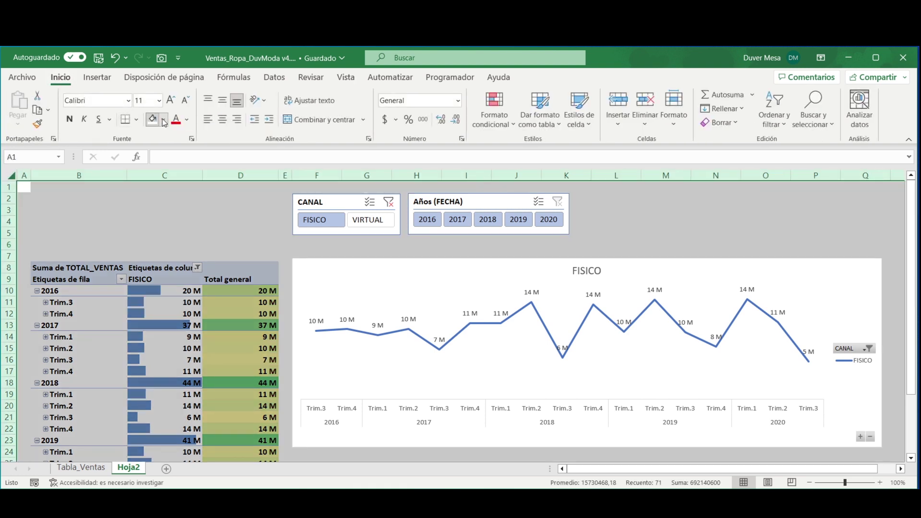
{"action": "left_click", "coordinate": [164, 120]}
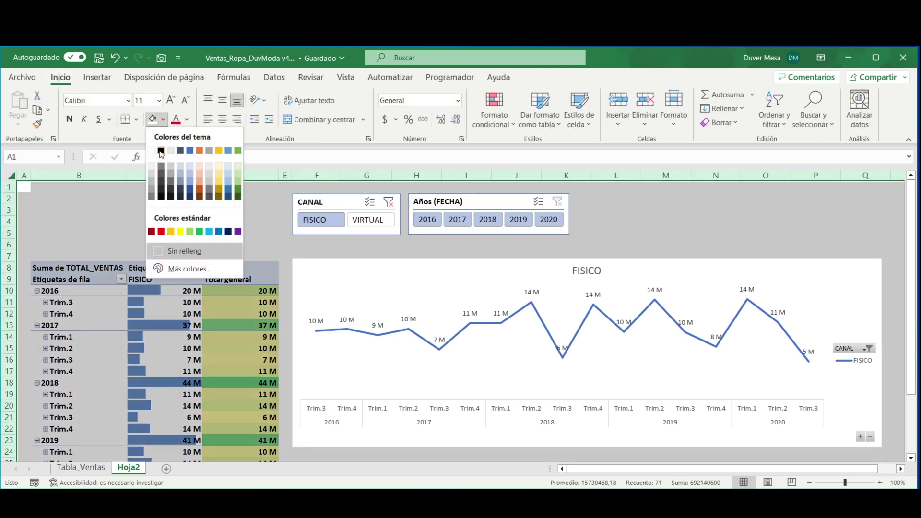
{"action": "left_click", "coordinate": [161, 152]}
Step: Fill columns B to D, which hold the pivot table, with white
{"action": "left_click_drag", "start_coordinate": [70, 188], "coordinate": [233, 202]}
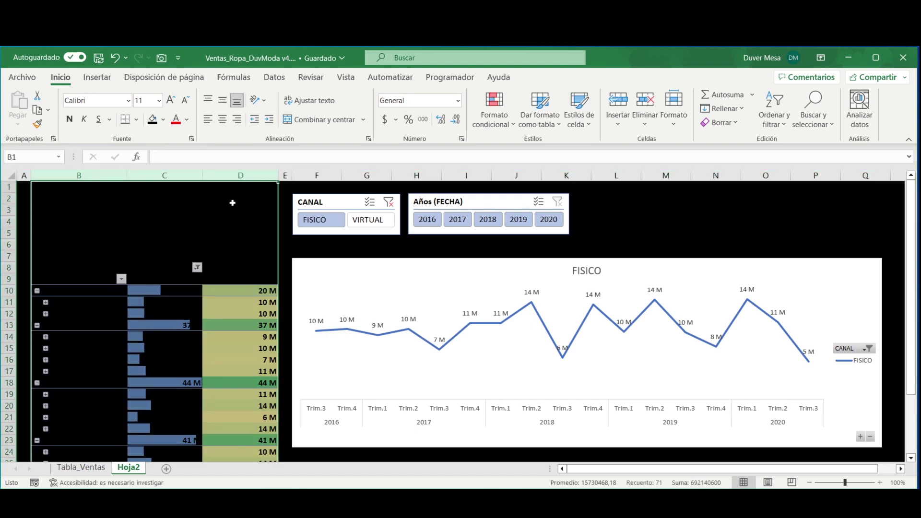
{"action": "left_click", "coordinate": [163, 120]}
{"action": "left_click", "coordinate": [152, 151]}
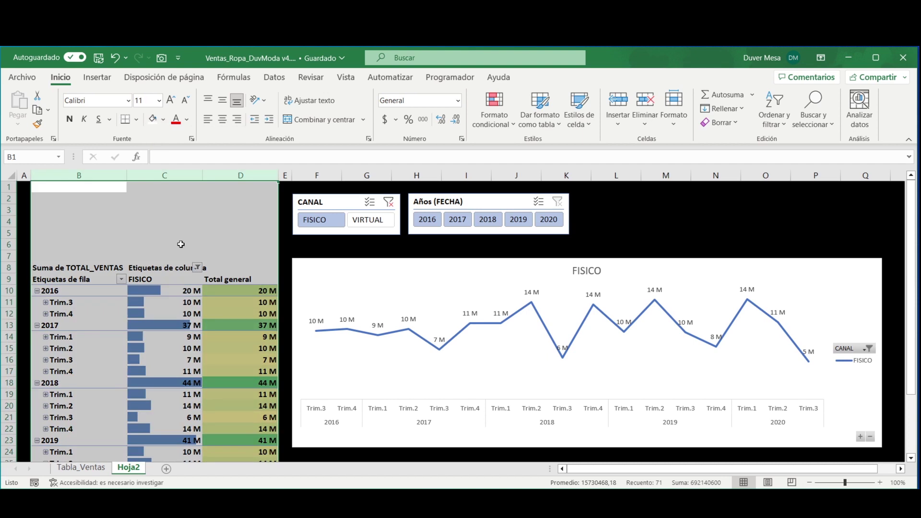
Step: Deselect the columns and clear the CANAL slicer's filter
{"action": "left_click", "coordinate": [238, 202]}
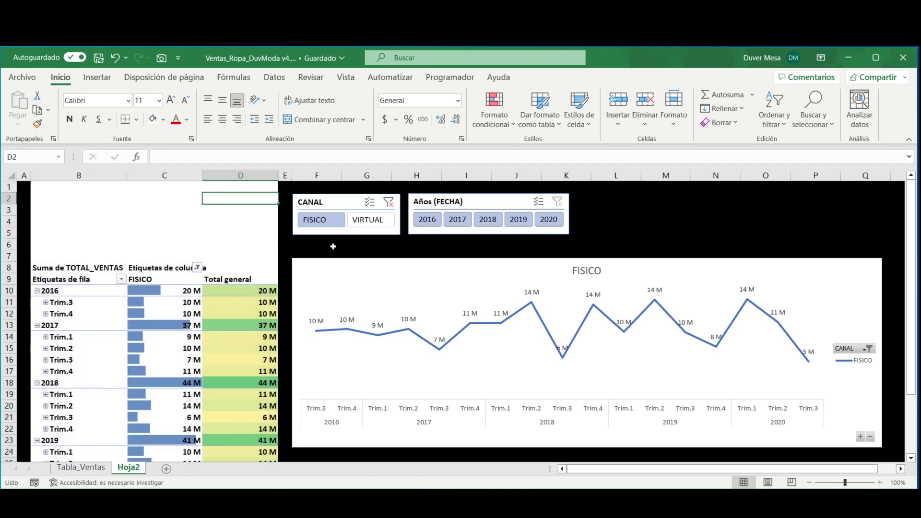
{"action": "left_click", "coordinate": [389, 202]}
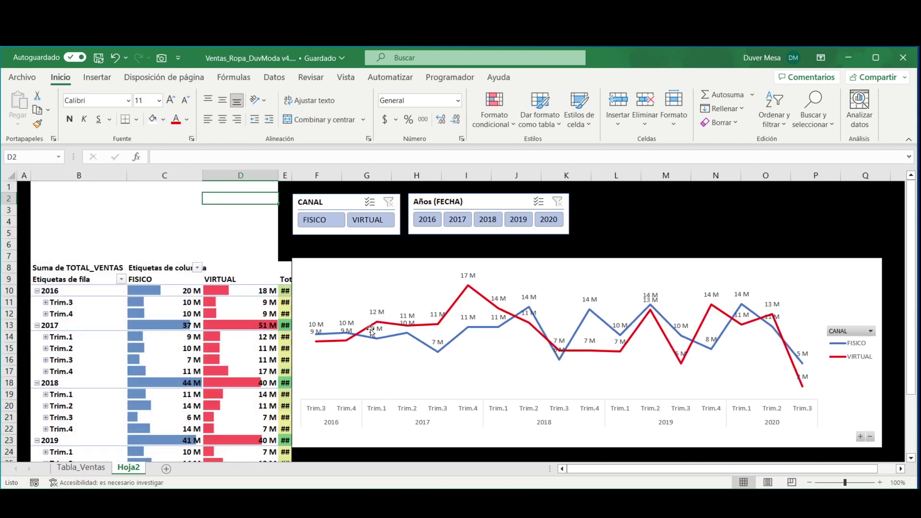
Step: Widen column E so the Total general values fit and move the line chart further away from the pivot table
{"action": "left_click_drag", "start_coordinate": [343, 269], "coordinate": [442, 277]}
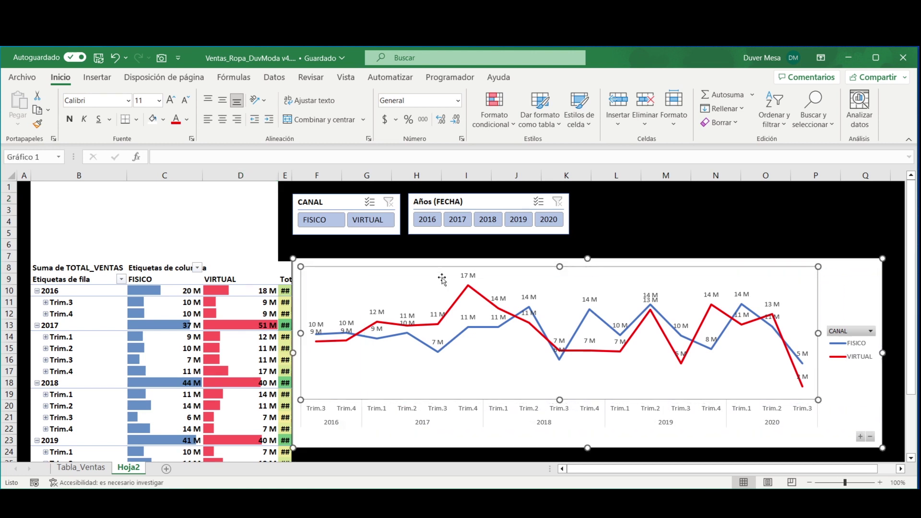
{"action": "key", "text": "ctrl+z"}
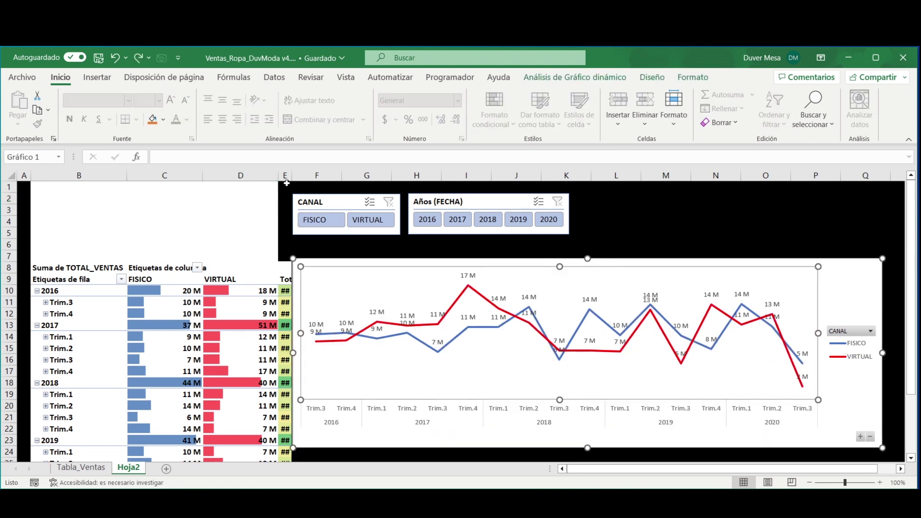
{"action": "left_click_drag", "start_coordinate": [294, 172], "coordinate": [336, 172]}
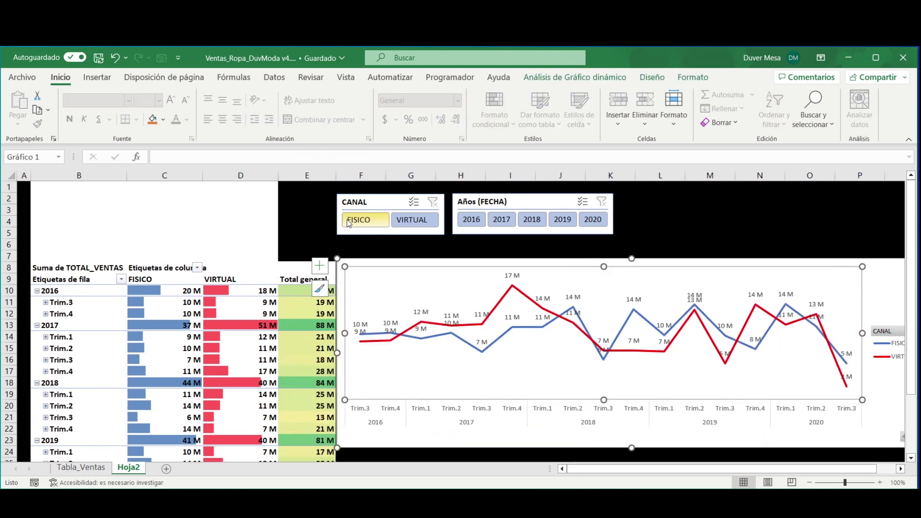
{"action": "left_click_drag", "start_coordinate": [362, 260], "coordinate": [395, 264]}
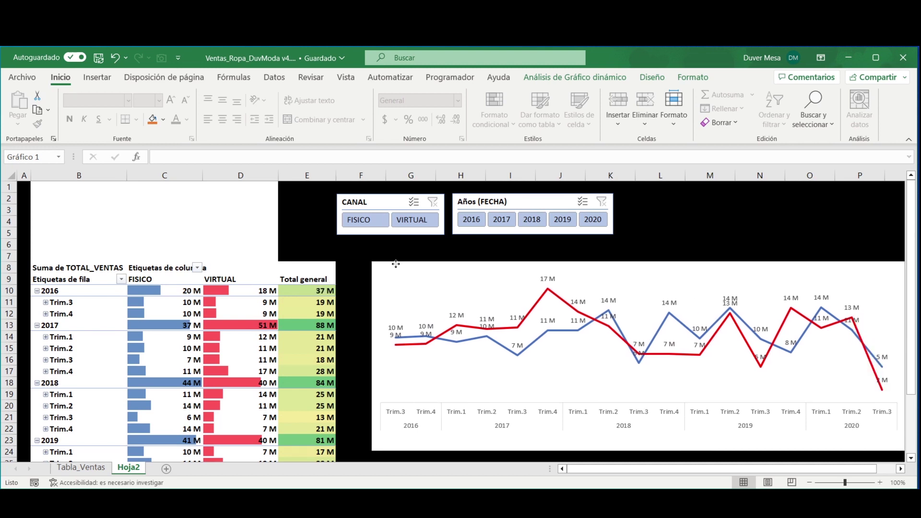
Step: Fill column E, which holds the grand totals, with white and deselect it
{"action": "left_click", "coordinate": [307, 175]}
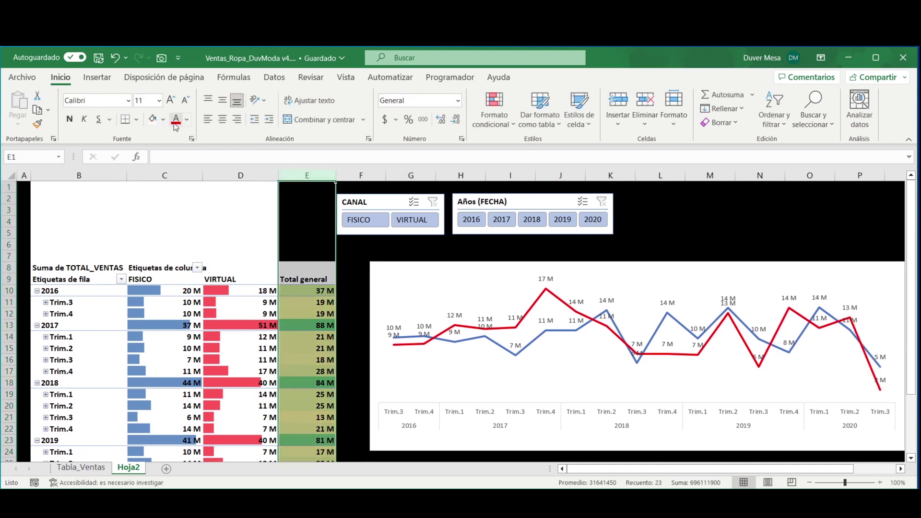
{"action": "left_click", "coordinate": [153, 121]}
{"action": "left_click", "coordinate": [208, 221]}
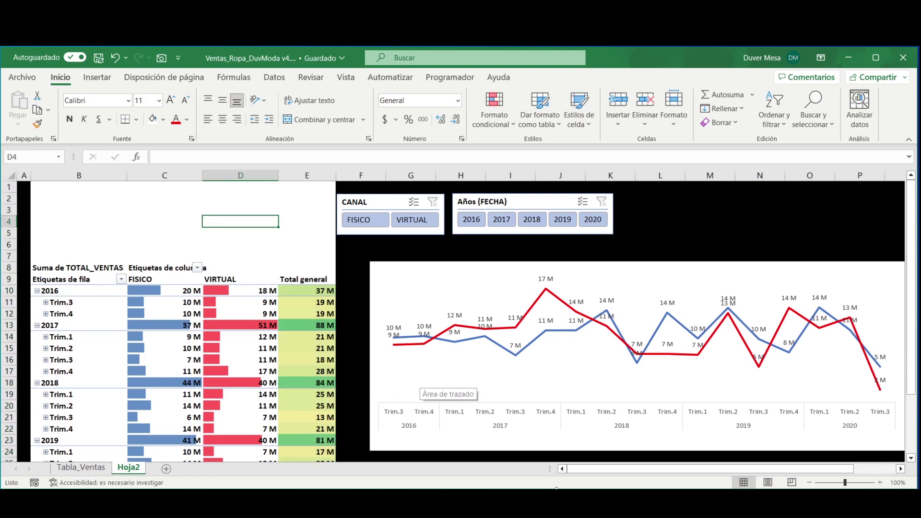
Step: Move the line chart closer to the pivot table and deselect it
{"action": "left_click_drag", "start_coordinate": [460, 267], "coordinate": [433, 266]}
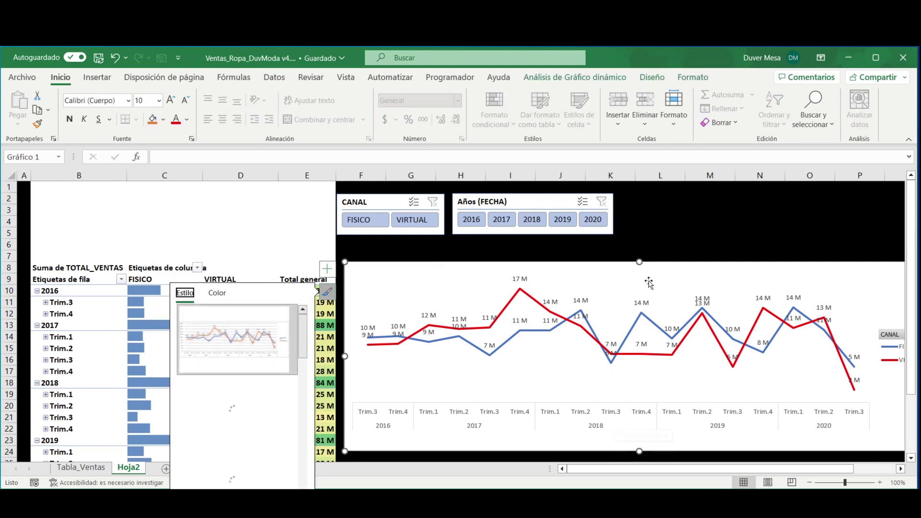
{"action": "left_click", "coordinate": [664, 232]}
{"action": "scroll", "coordinate": [664, 232], "scroll_direction": "down", "scroll_amount": 2}
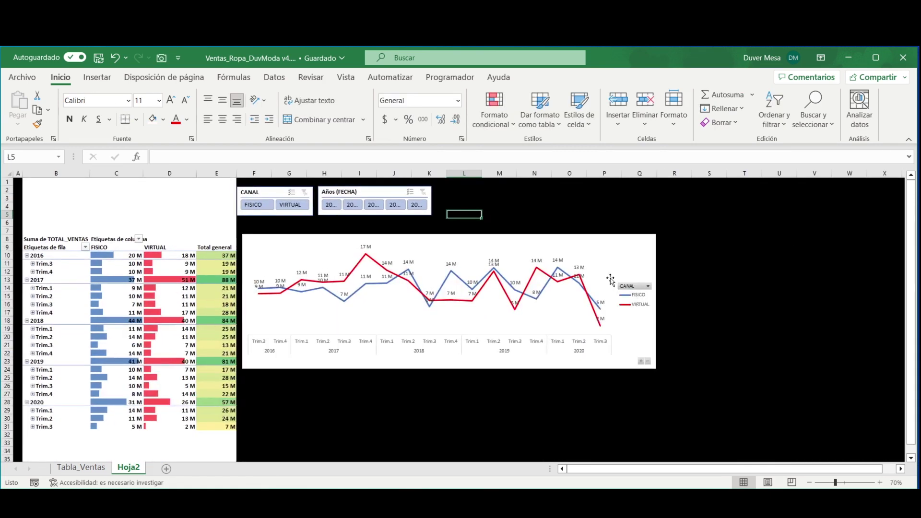
{"action": "scroll", "coordinate": [609, 277], "scroll_direction": "up", "scroll_amount": 1}
{"action": "scroll", "coordinate": [610, 277], "scroll_direction": "up", "scroll_amount": 1}
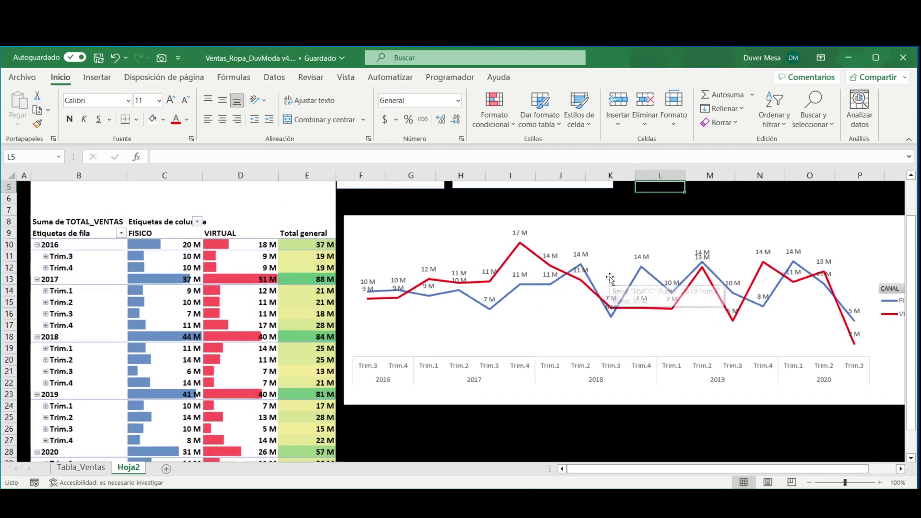
{"action": "scroll", "coordinate": [610, 278], "scroll_direction": "down", "scroll_amount": 1}
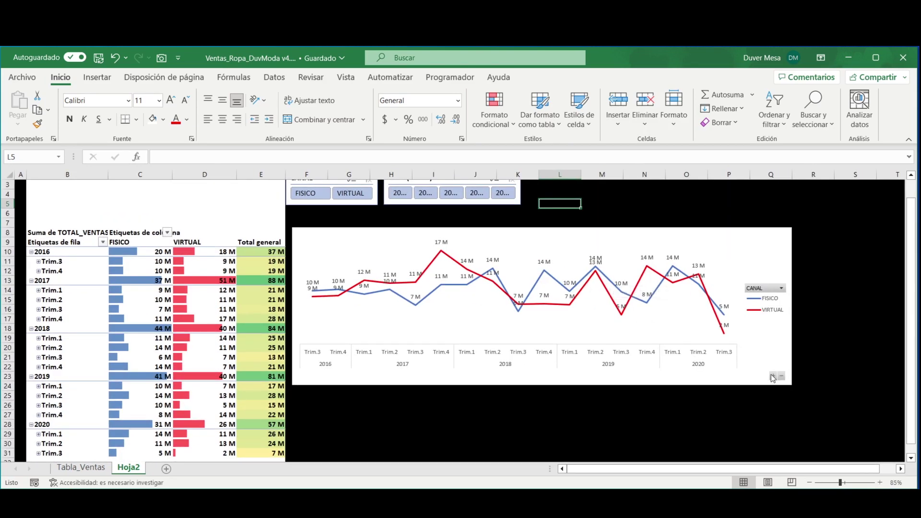
Step: Widen the Años (FECHA) slicer so its year buttons are fully readable, and deselect it
{"action": "left_click", "coordinate": [516, 205]}
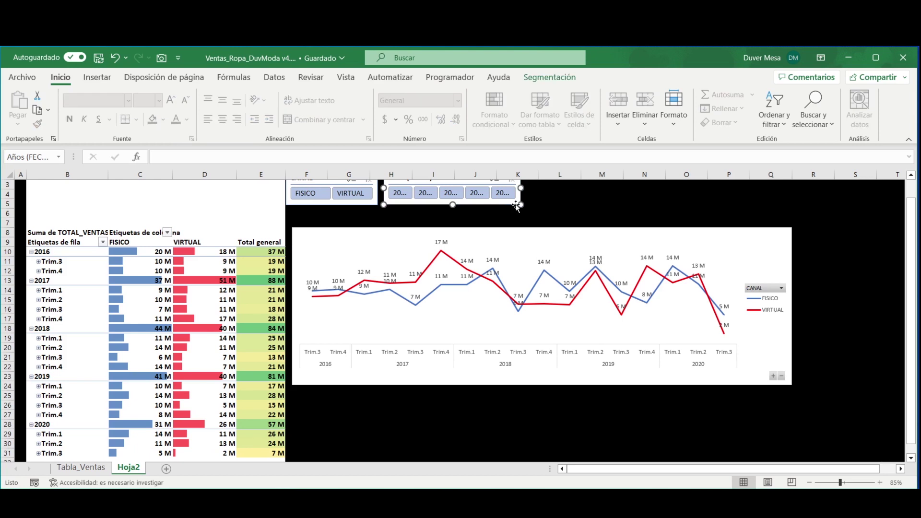
{"action": "left_click_drag", "start_coordinate": [520, 205], "coordinate": [552, 209]}
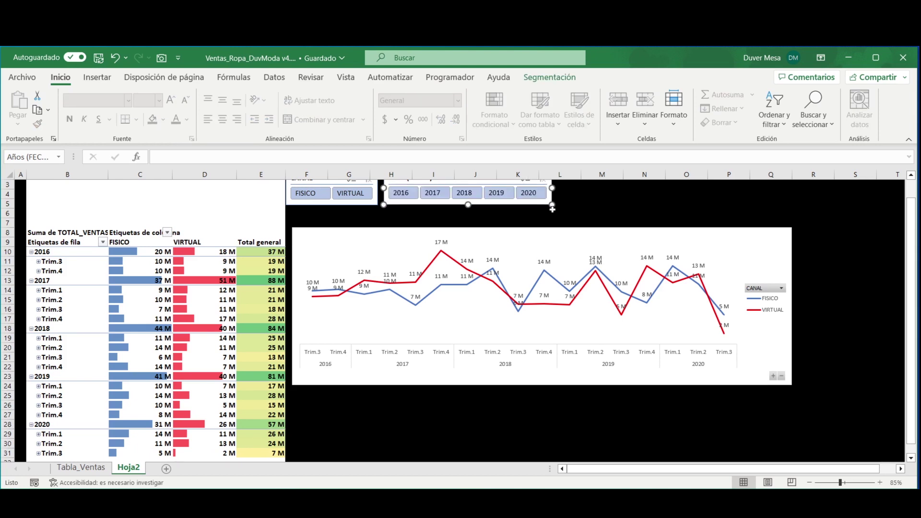
{"action": "key", "text": "Escape"}
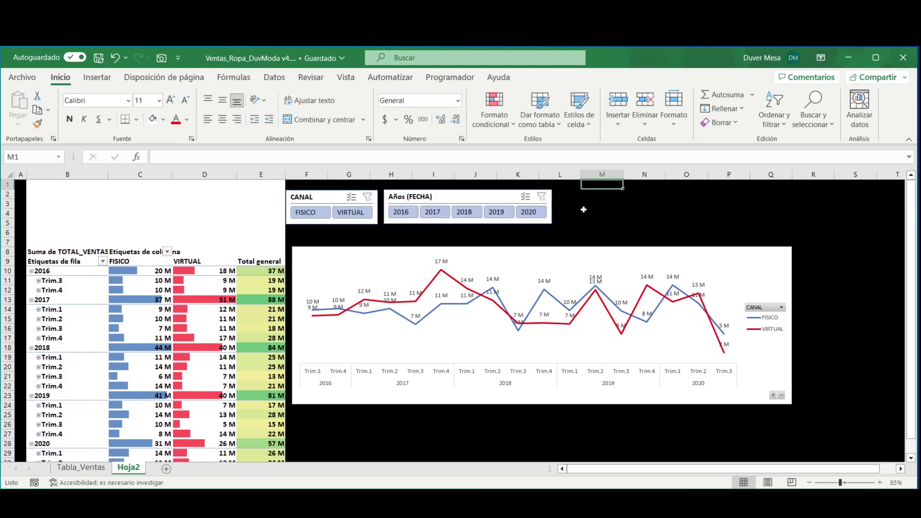
Step: Filter the data to 2016 and drill the pivot chart from year totals through quarters down to months
{"action": "left_click", "coordinate": [781, 396]}
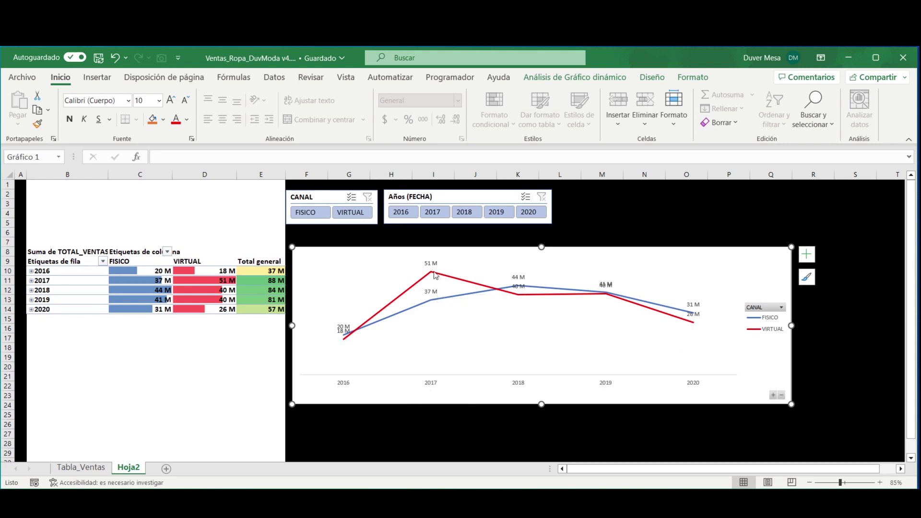
{"action": "mouse_move", "coordinate": [432, 276]}
{"action": "left_click", "coordinate": [404, 214]}
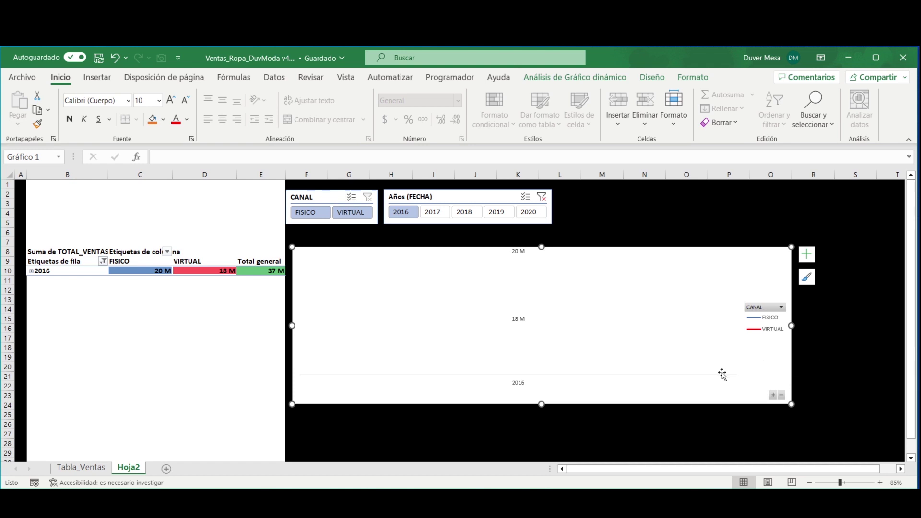
{"action": "left_click", "coordinate": [773, 396]}
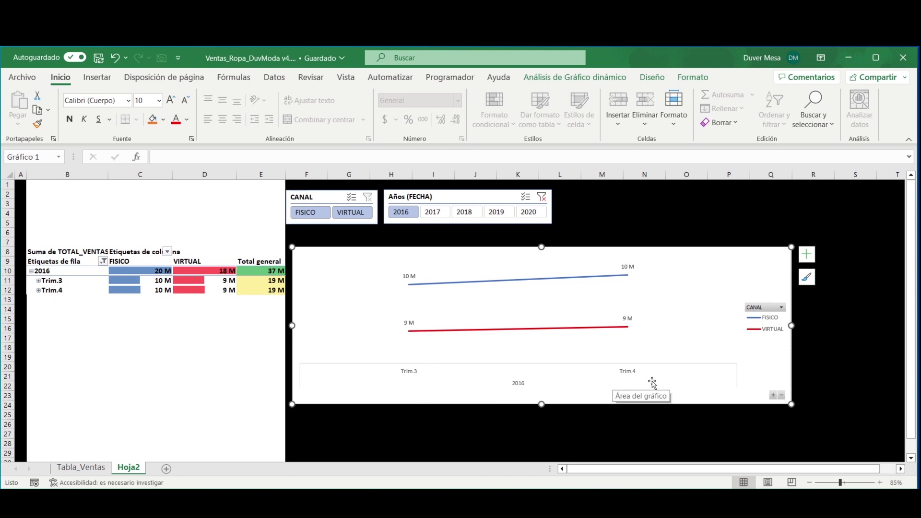
{"action": "left_click", "coordinate": [773, 395]}
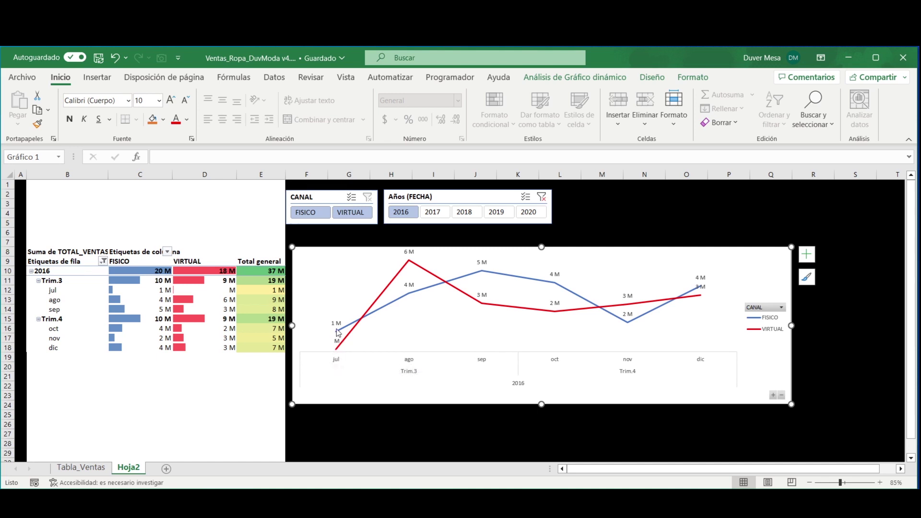
{"action": "mouse_move", "coordinate": [338, 332]}
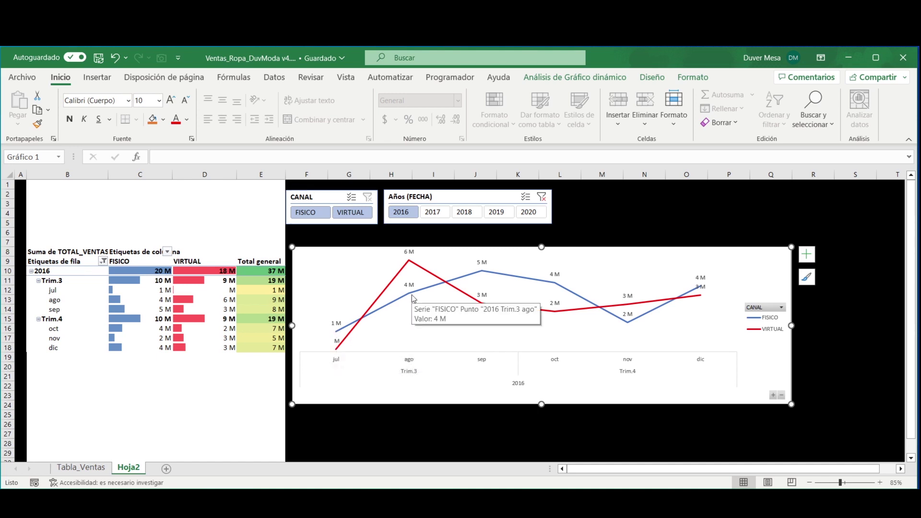
{"action": "mouse_move", "coordinate": [411, 267]}
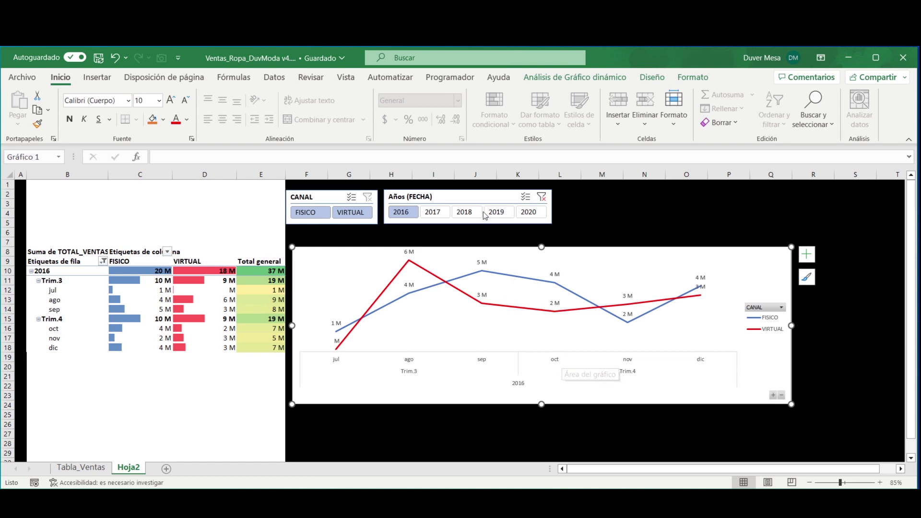
Step: Filter the chart by 2017, 2018 and 2019 in turn, and view 2019 for only VIRTUAL and only FISICO
{"action": "left_click", "coordinate": [437, 215]}
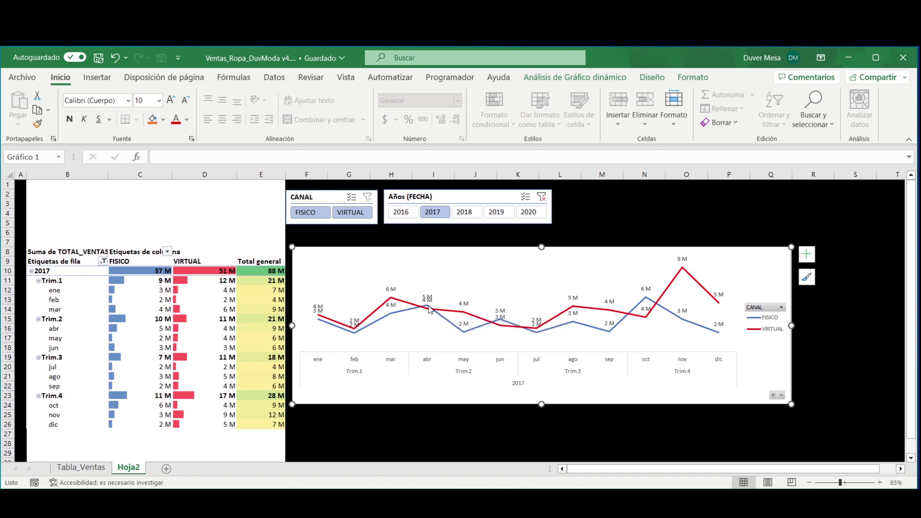
{"action": "mouse_move", "coordinate": [430, 308]}
{"action": "mouse_move", "coordinate": [647, 303]}
{"action": "left_click", "coordinate": [464, 212]}
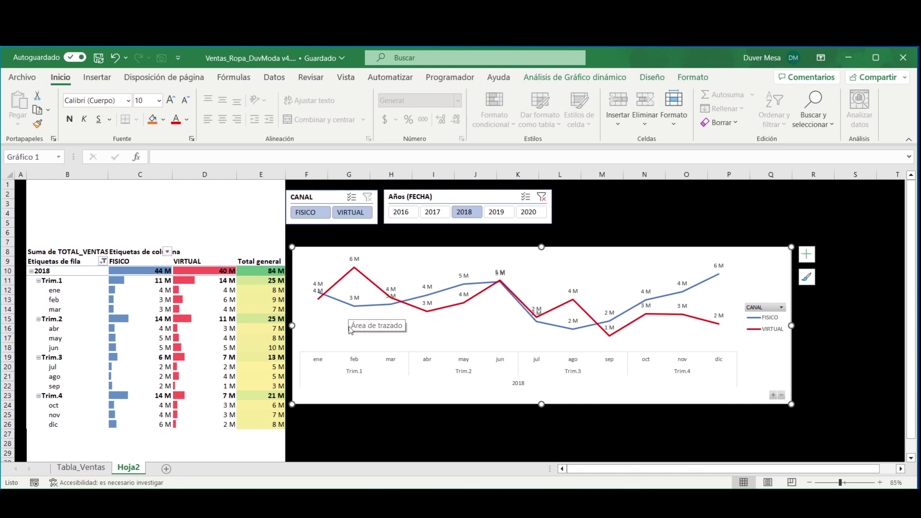
{"action": "mouse_move", "coordinate": [353, 277]}
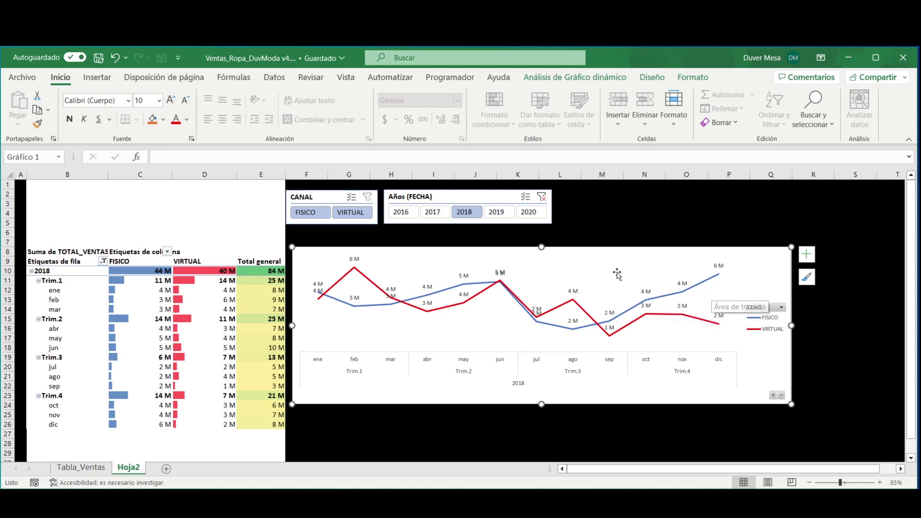
{"action": "left_click", "coordinate": [498, 213]}
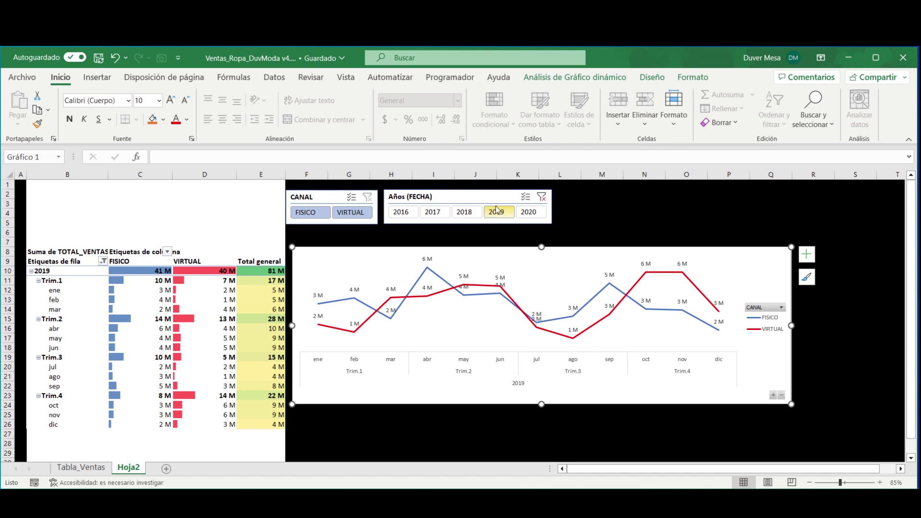
{"action": "left_click", "coordinate": [357, 216]}
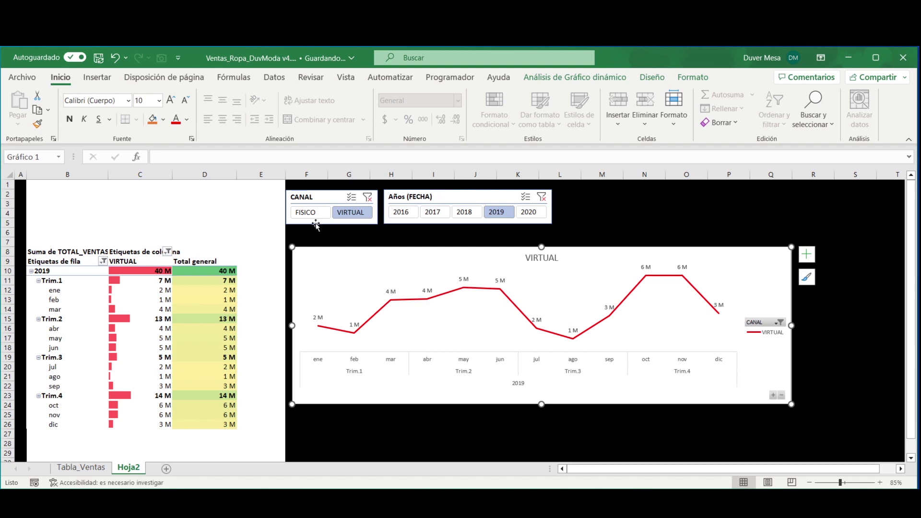
{"action": "left_click", "coordinate": [309, 212]}
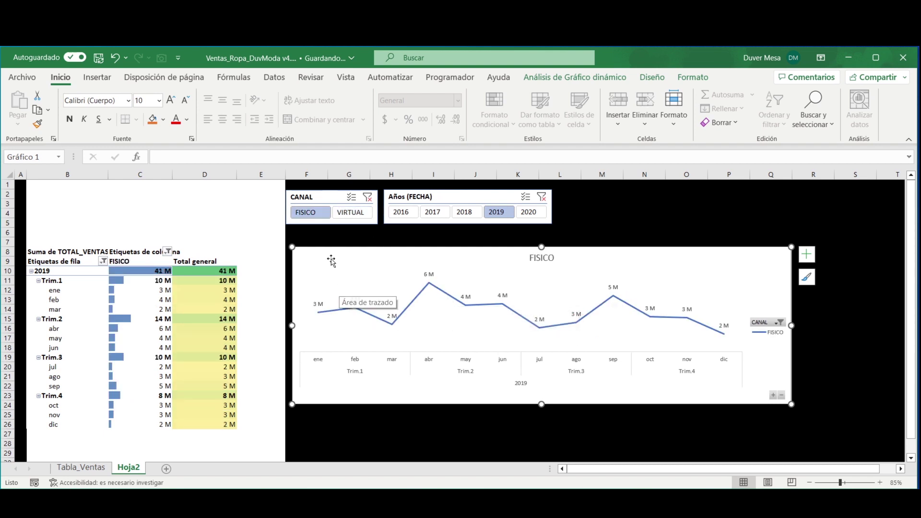
Step: Clear the filters of the Años (FECHA) and CANAL slicers and deselect the chart
{"action": "left_click", "coordinate": [541, 198]}
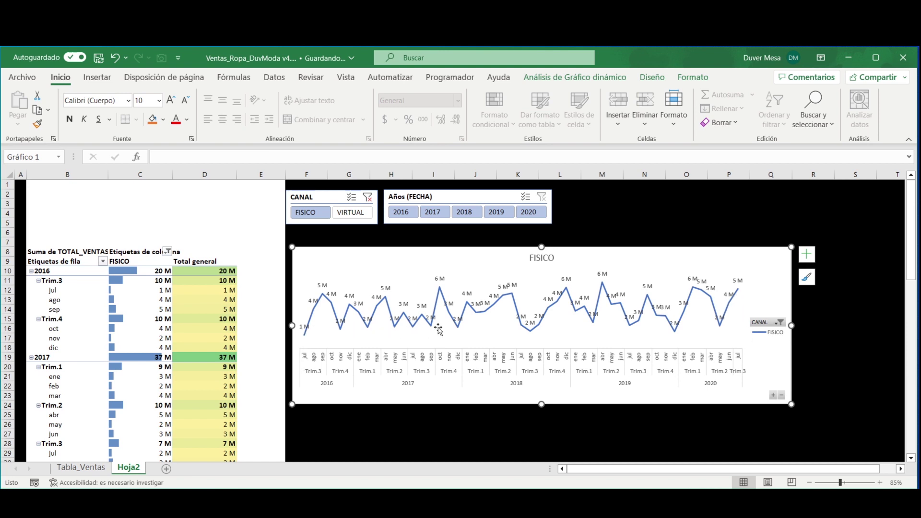
{"action": "mouse_move", "coordinate": [676, 336]}
{"action": "left_click", "coordinate": [368, 197]}
{"action": "left_click", "coordinate": [505, 418]}
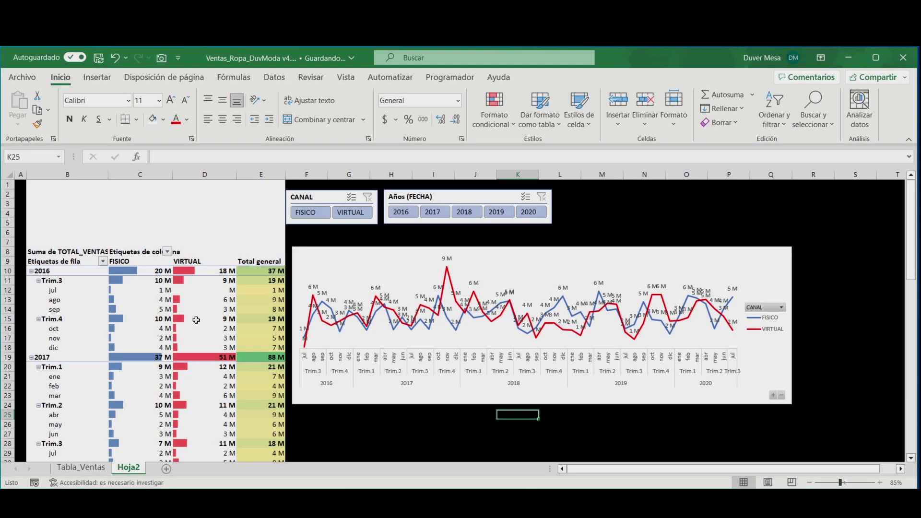
Step: Insert a REGION slicer for the pivot table
{"action": "left_click", "coordinate": [191, 319]}
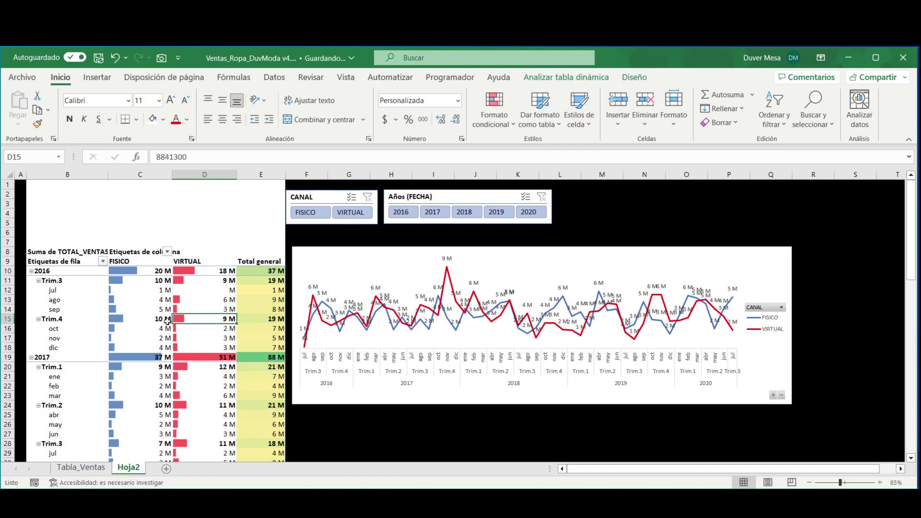
{"action": "right_click", "coordinate": [191, 320]}
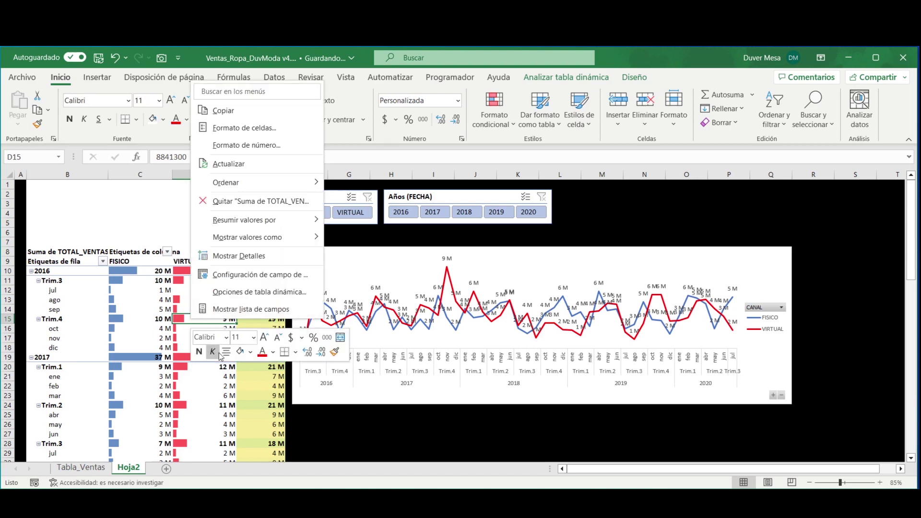
{"action": "key", "text": "Escape"}
{"action": "left_click", "coordinate": [565, 77]}
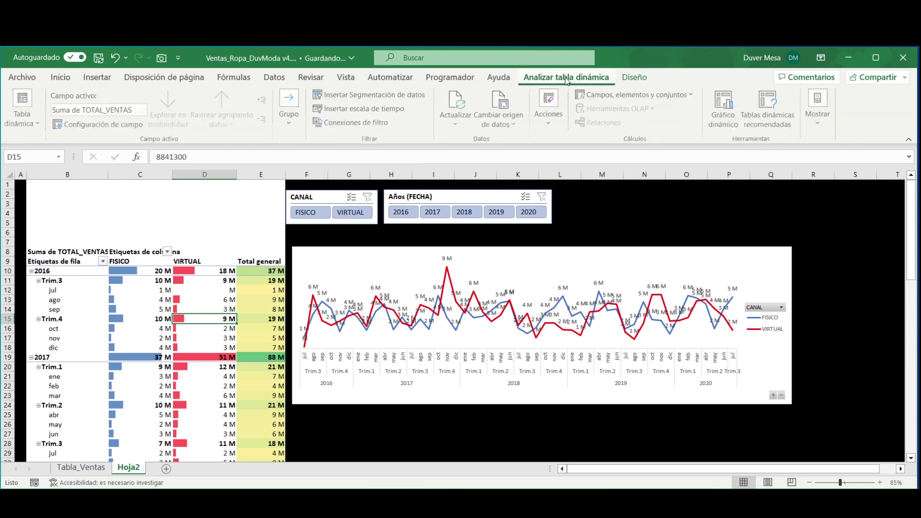
{"action": "left_click", "coordinate": [408, 96]}
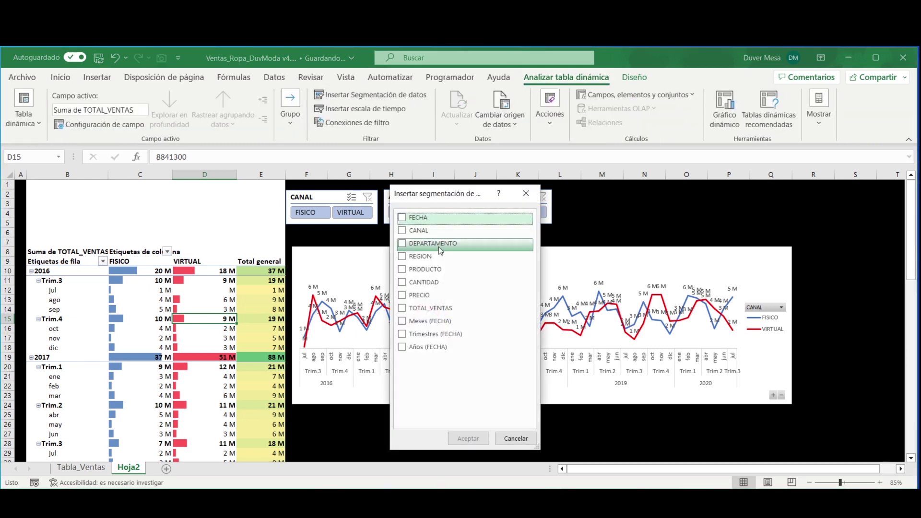
{"action": "left_click", "coordinate": [403, 257]}
{"action": "left_click", "coordinate": [460, 439]}
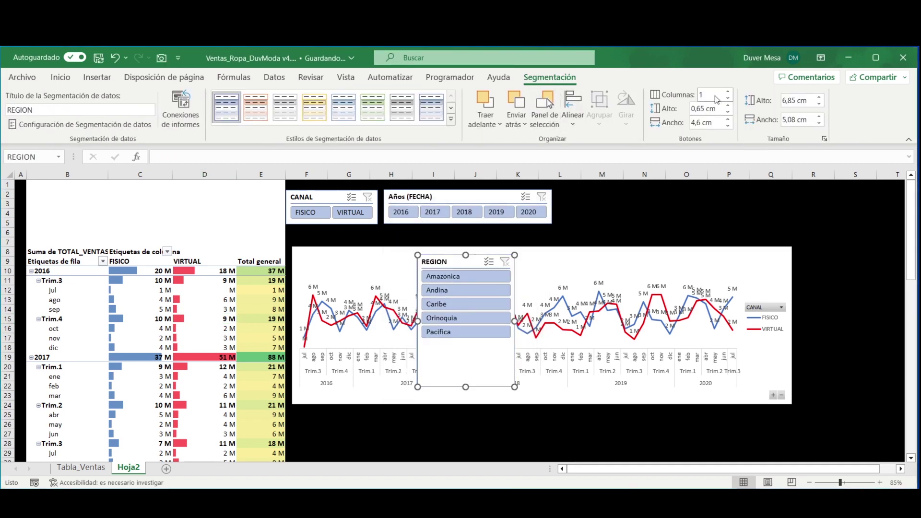
Step: Set the REGION slicer to 5 columns and place it beside the Años (FECHA) slicer
{"action": "type", "text": "5"}
{"action": "key", "text": "Return"}
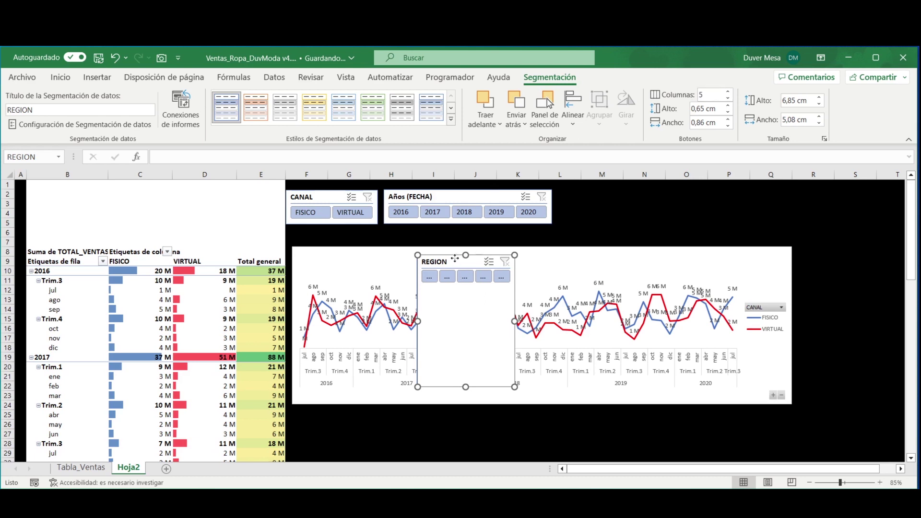
{"action": "left_click_drag", "start_coordinate": [455, 264], "coordinate": [597, 196]}
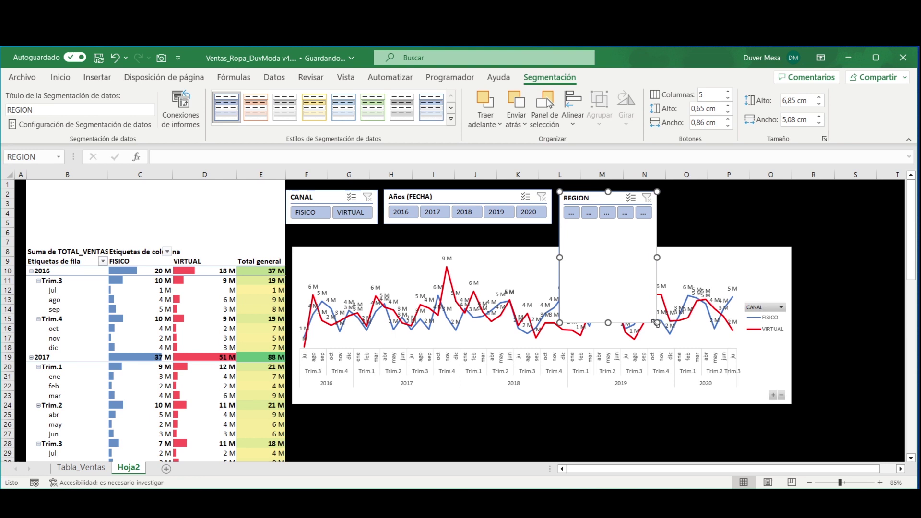
Step: Resize the REGION slicer to 1.8 cm tall and about 15.17 cm wide, and deselect it
{"action": "left_click_drag", "start_coordinate": [657, 323], "coordinate": [852, 218]}
{"action": "left_click", "coordinate": [820, 98]}
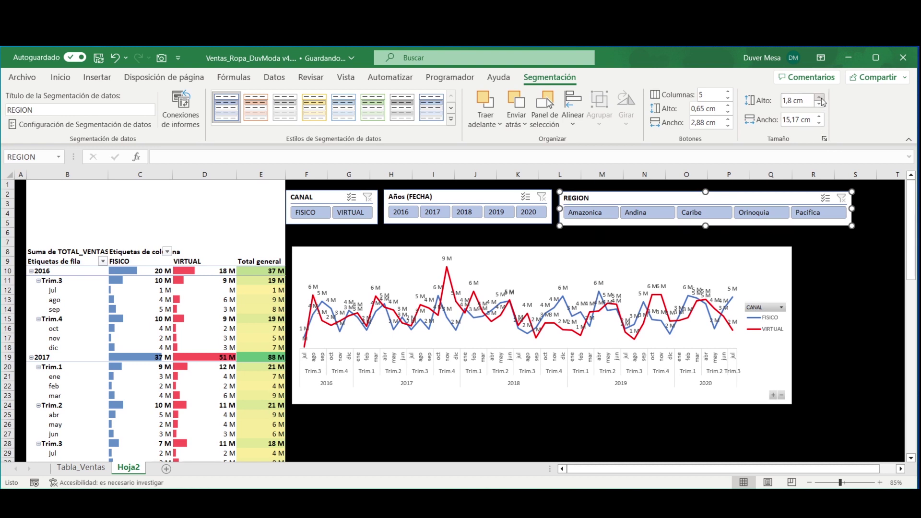
{"action": "left_click", "coordinate": [562, 242]}
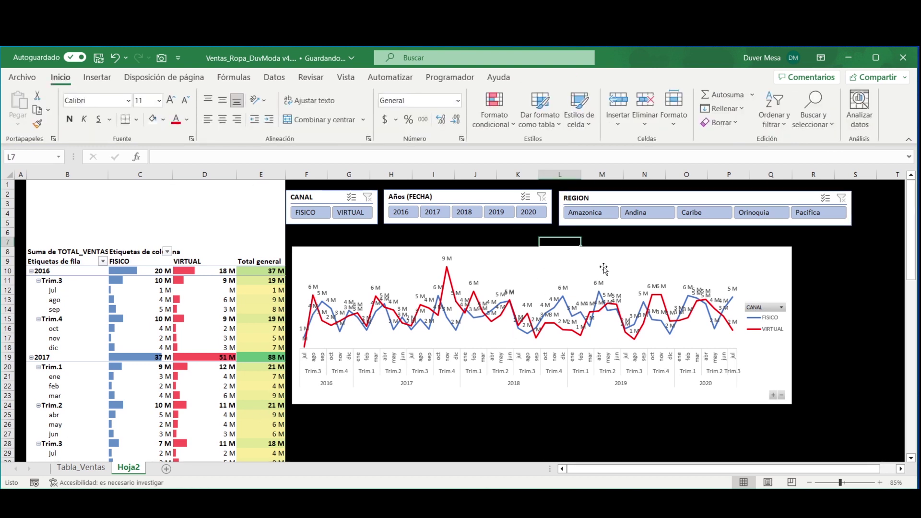
Step: Filter the dashboard to the Andina region and check the source data on Tabla_Ventas, returning to Hoja2
{"action": "left_click", "coordinate": [637, 212]}
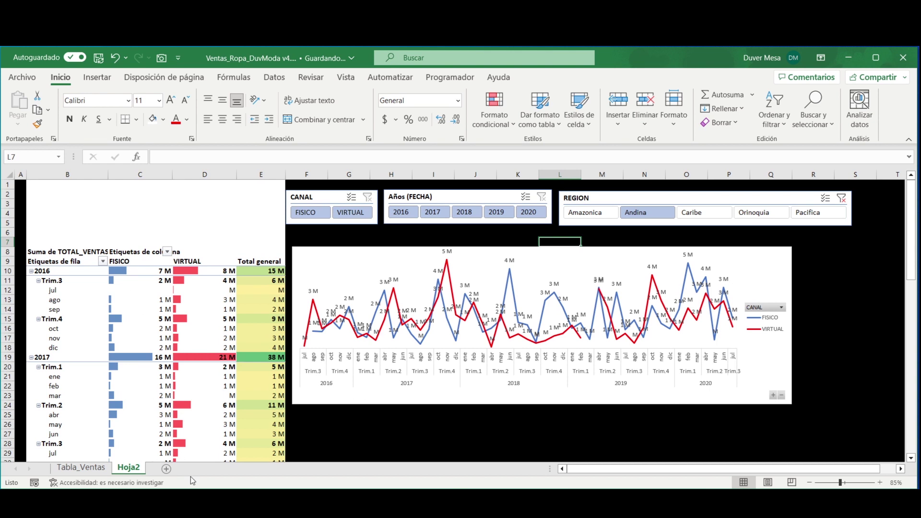
{"action": "left_click", "coordinate": [80, 467]}
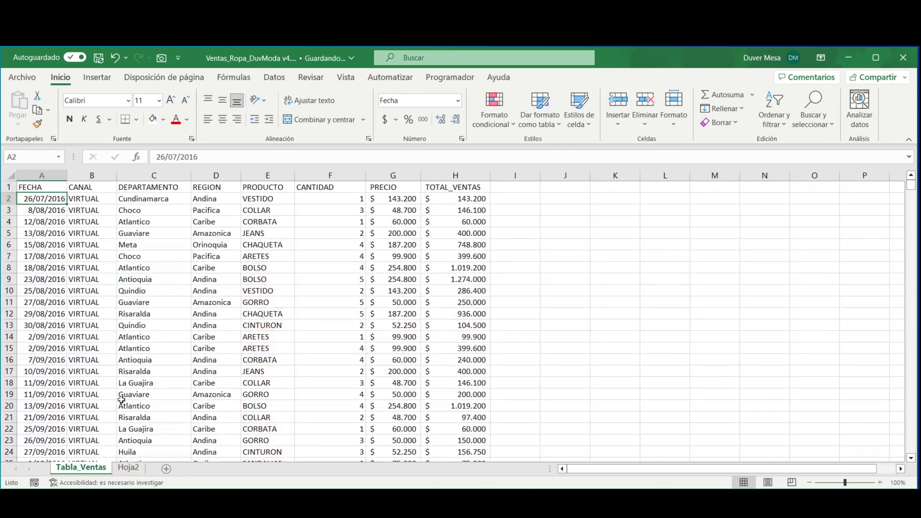
{"action": "left_click", "coordinate": [129, 468]}
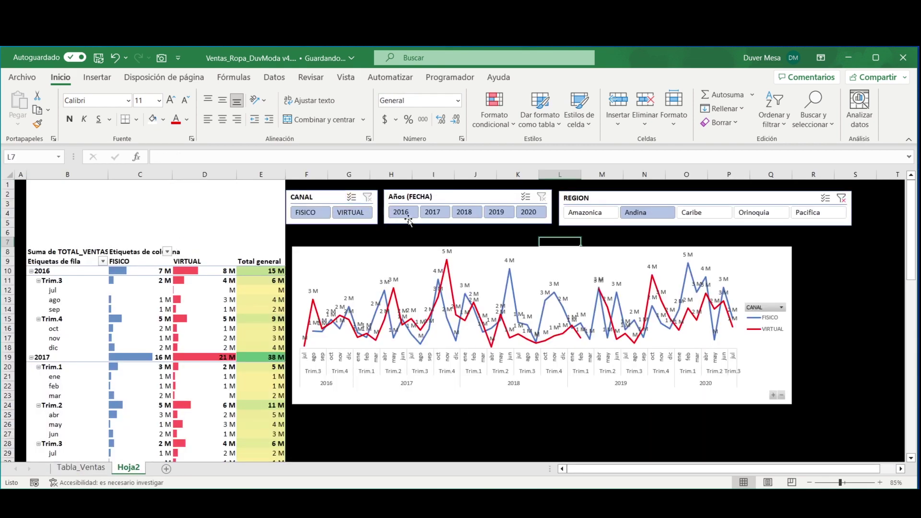
{"action": "mouse_move", "coordinate": [461, 329]}
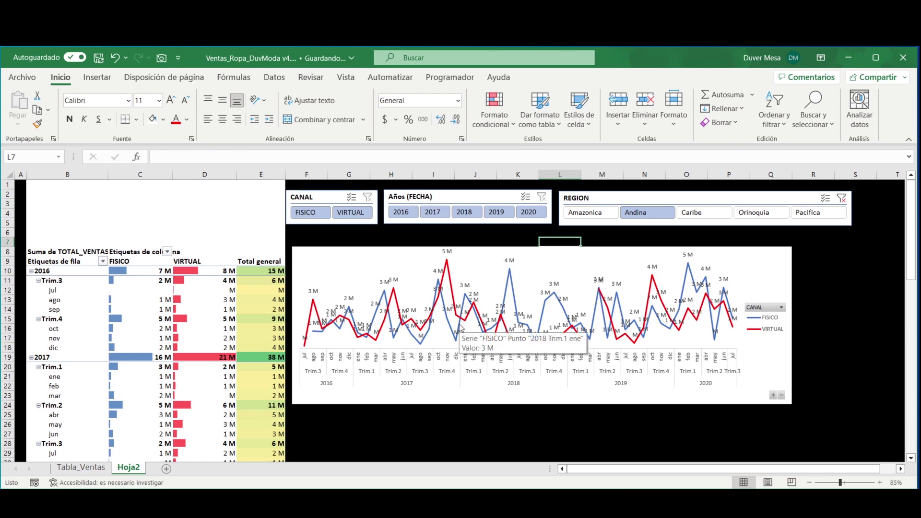